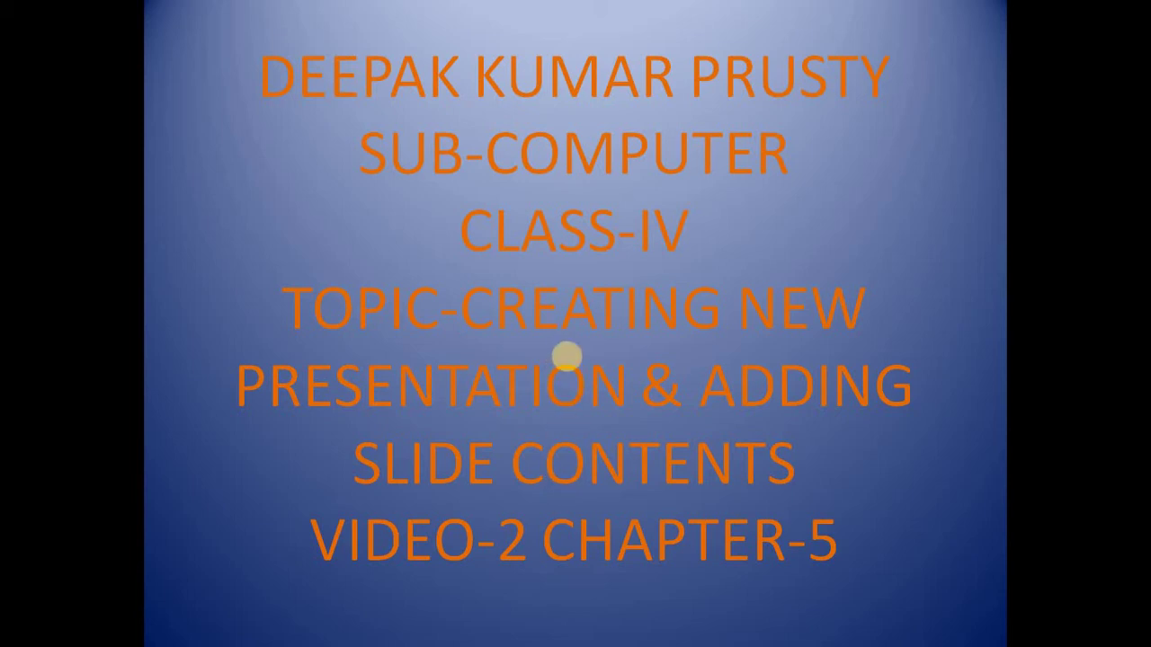
- Advance past the last slide of the full-screen introduction slide show
click(578, 342)
- End the slide show, minimize PowerPoint, and bring the Word document back to the front
click(585, 333)
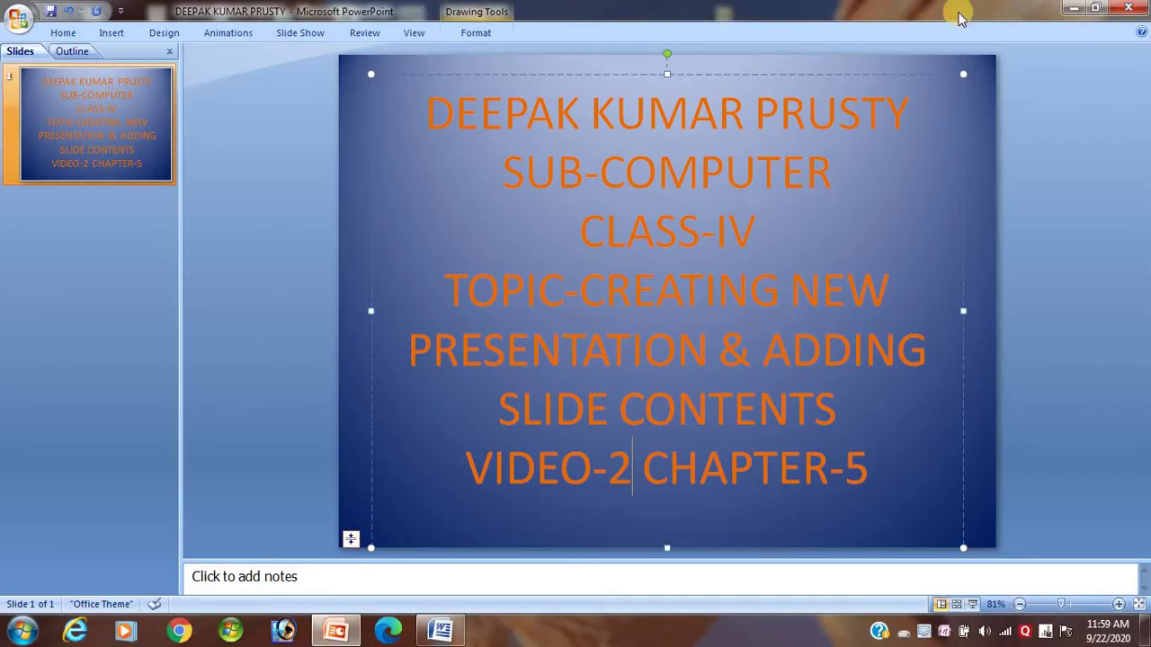
click(1066, 11)
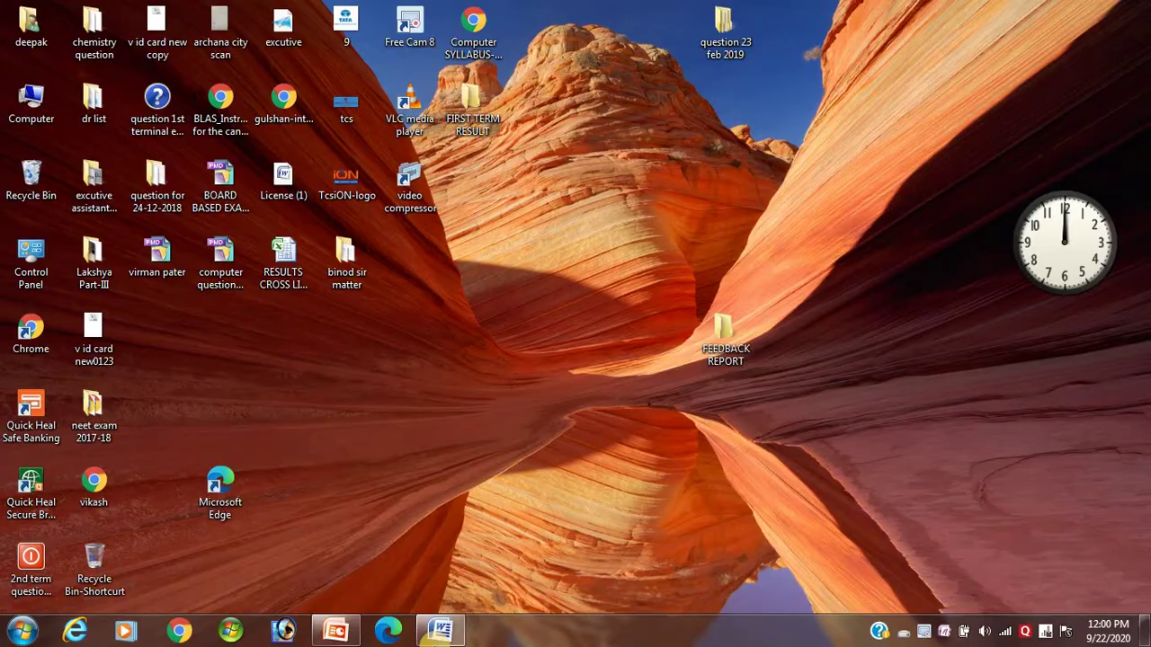
click(440, 631)
- Start a numbered list above Placeholder with 'How to create a new presentation?'
click(167, 305)
key(Return)
click(167, 304)
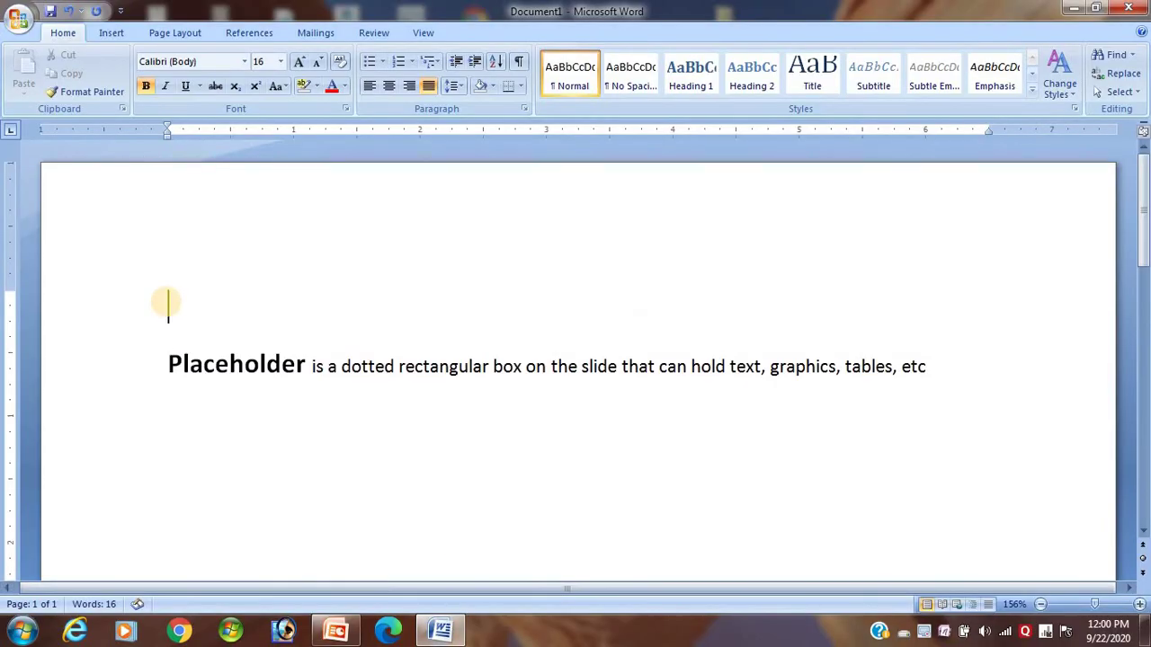
text(1.)
key(space)
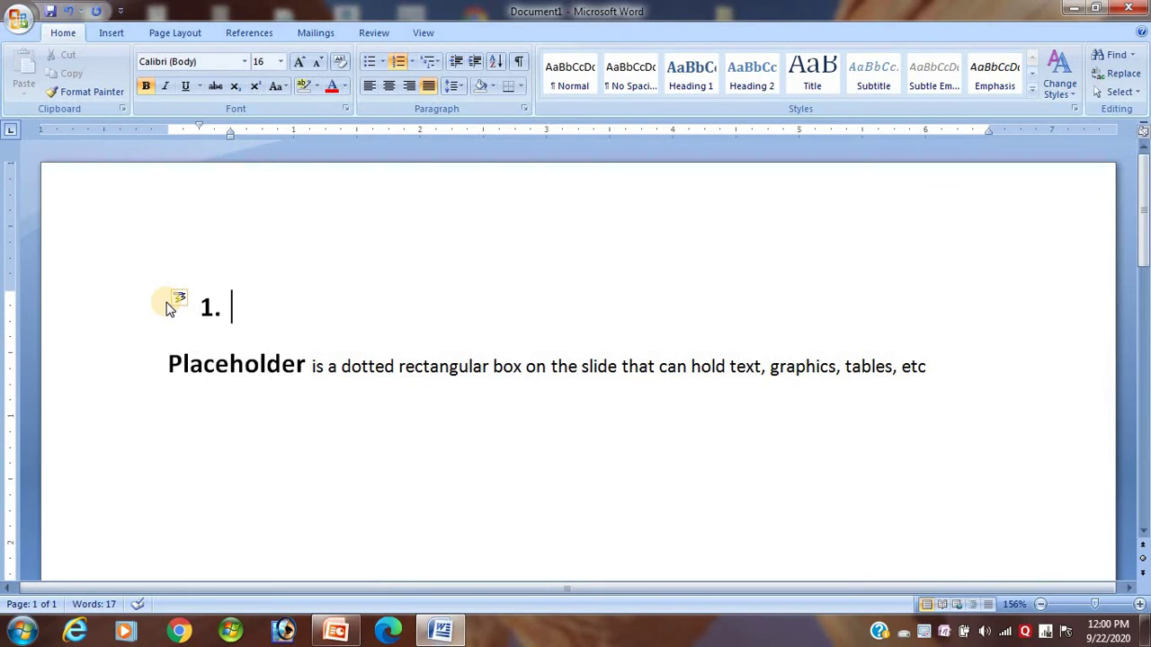
text(How t)
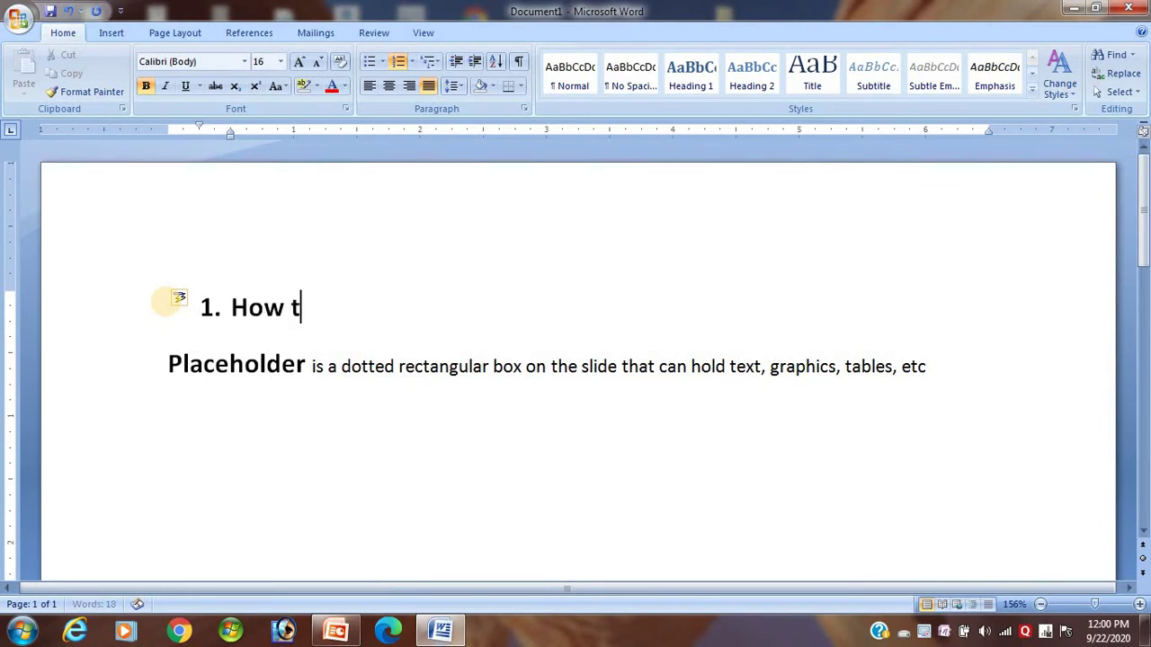
text(o crea)
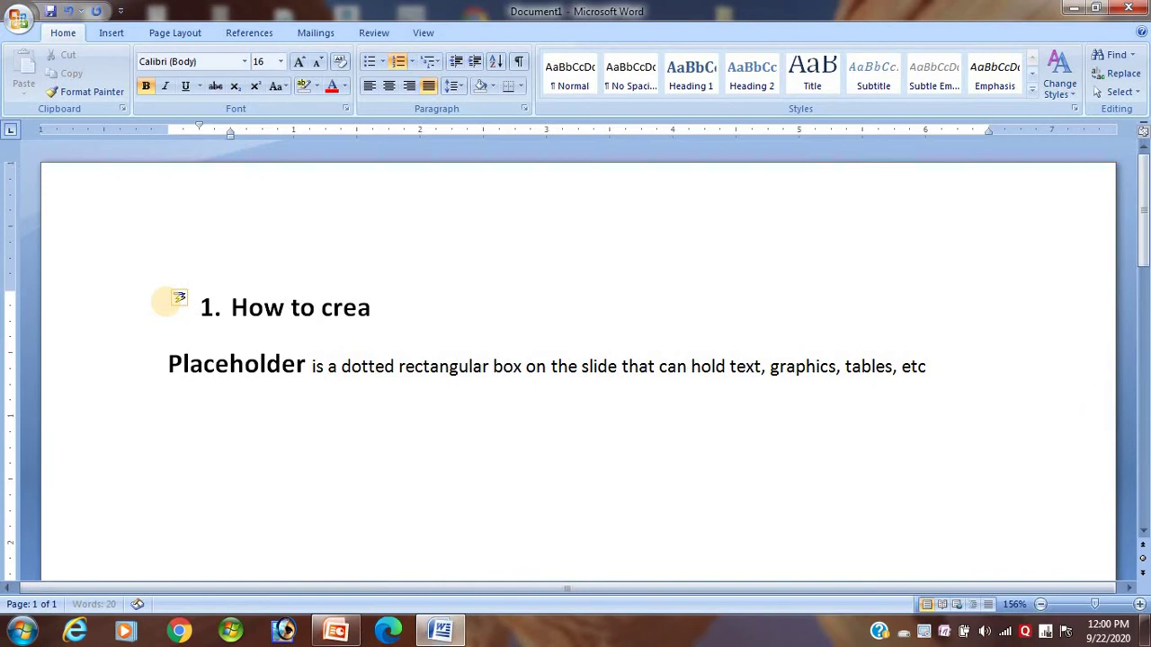
text(te a new presentation?)
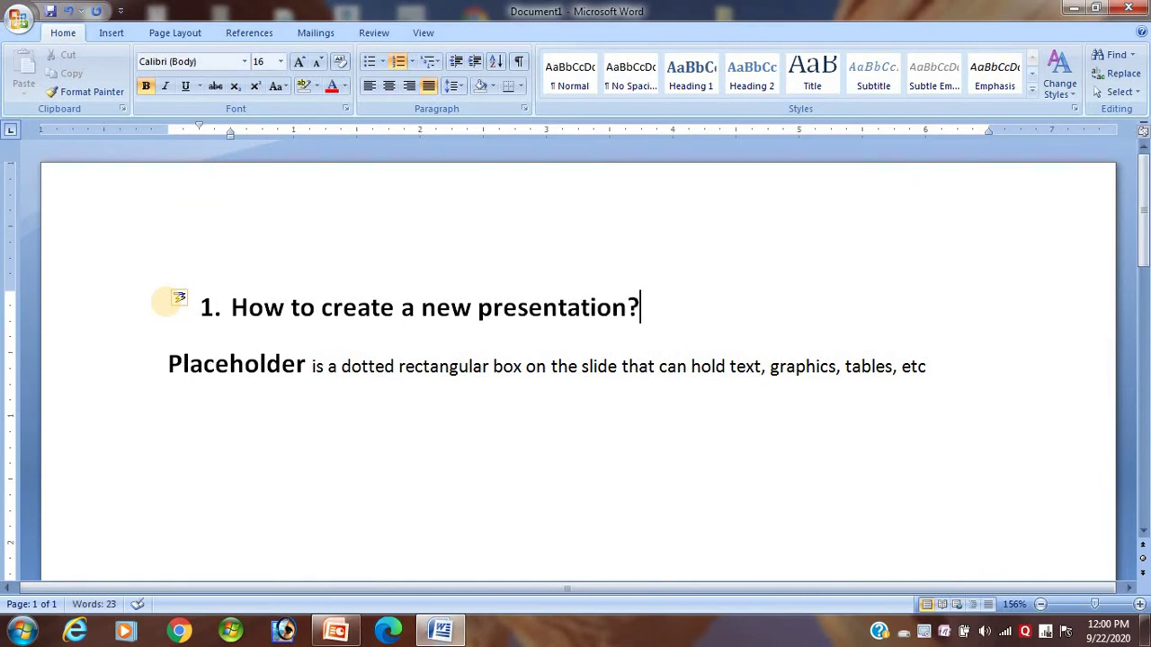
- Add items 'how to add slide contents?' and 'how to add new slide?', then minimize Word
key(Return)
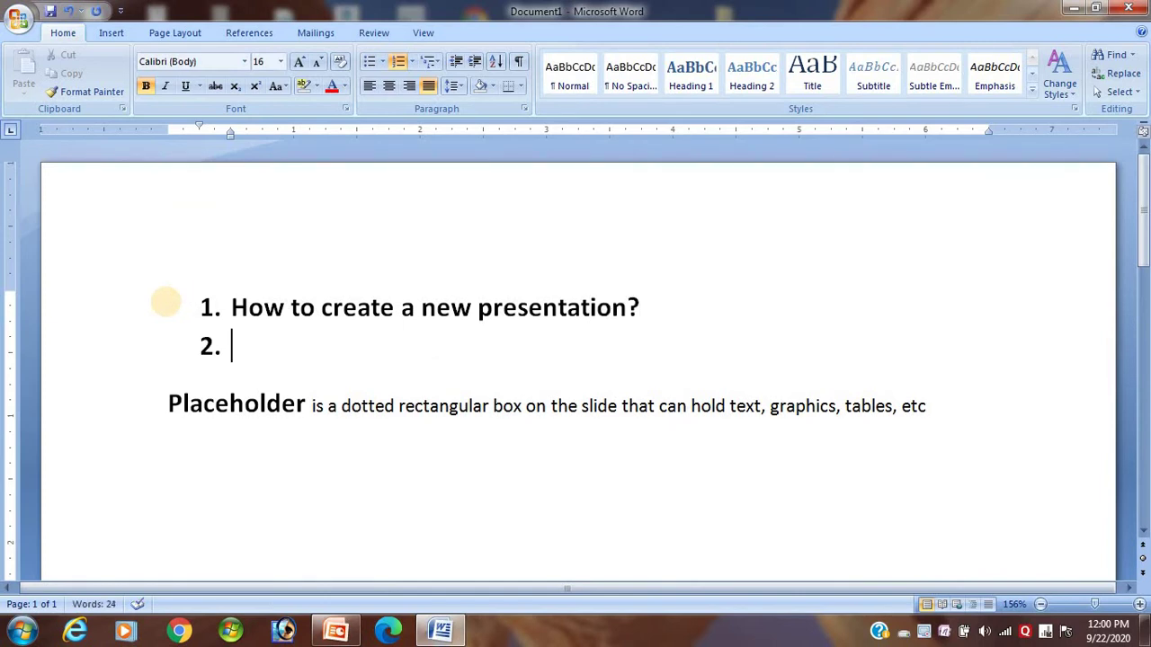
text(how to add slide contents)
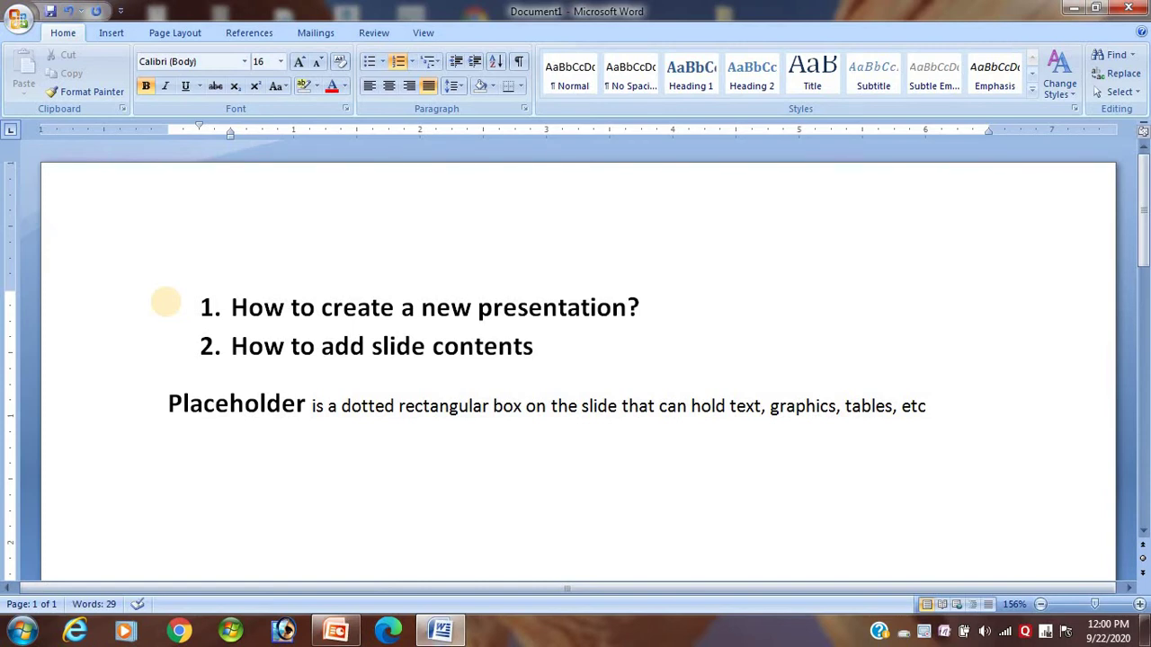
text(?)
key(Return)
text(how to add new slide)
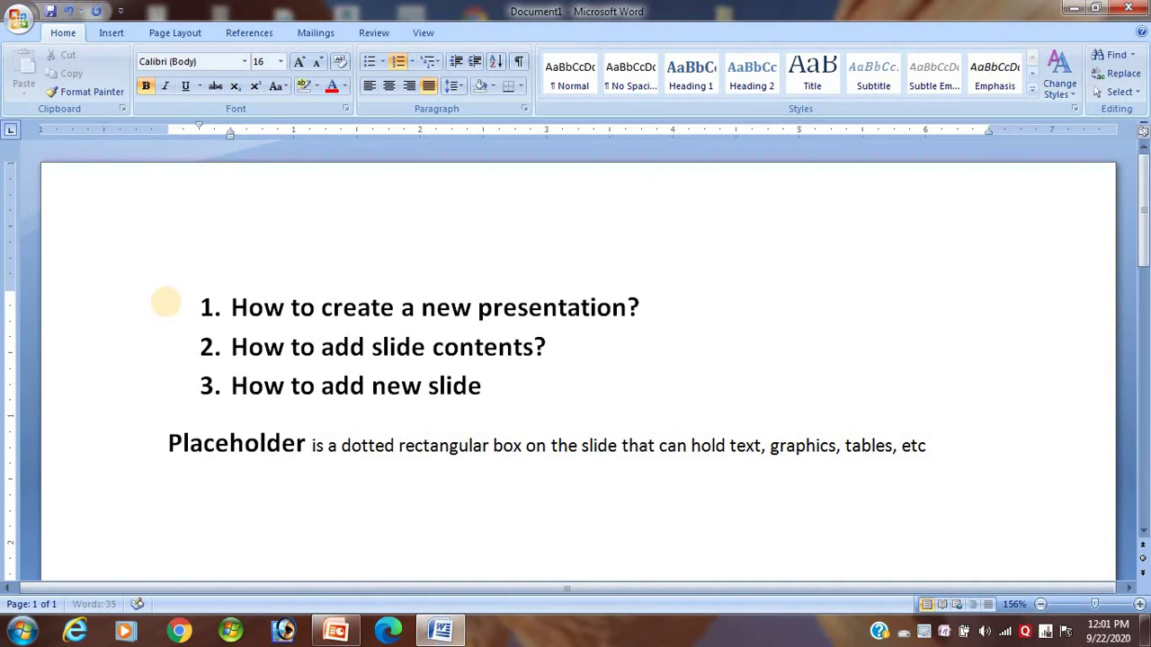
text(?)
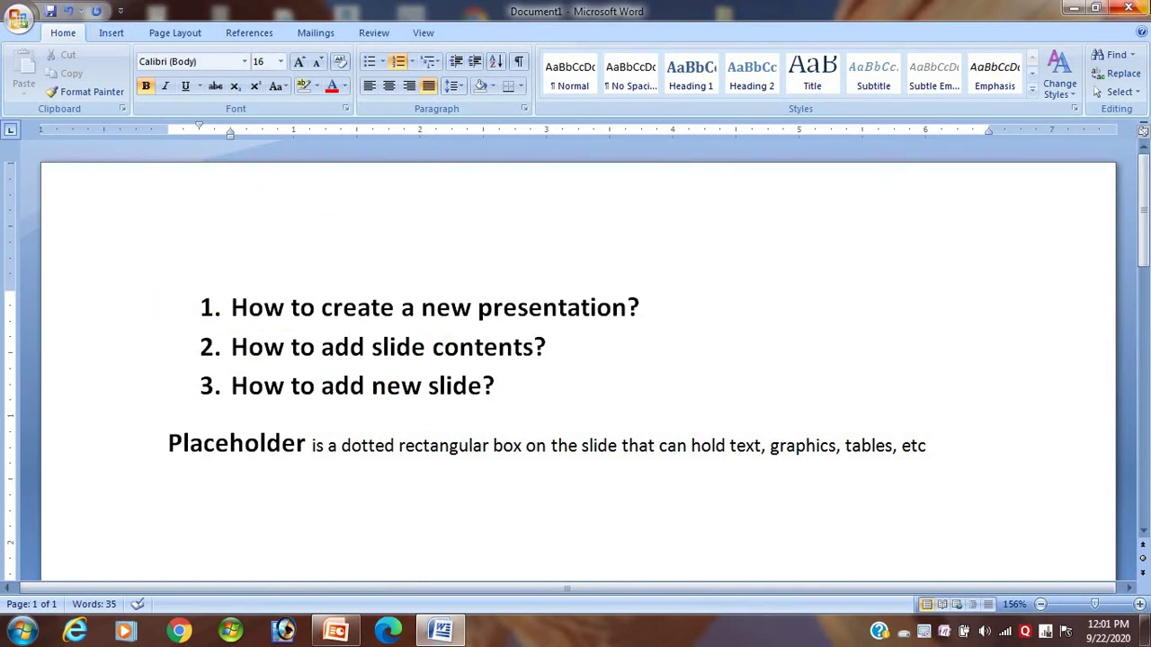
click(1076, 11)
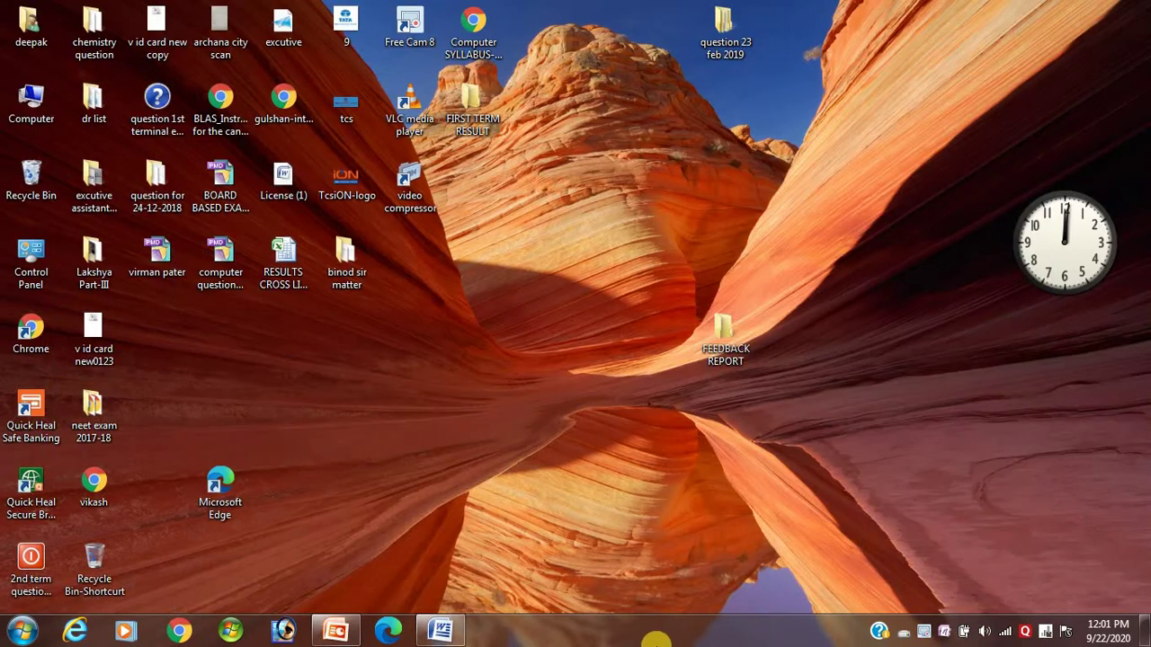
- Launch Microsoft Office PowerPoint 2007 from the Microsoft Office folder under All Programs
click(25, 633)
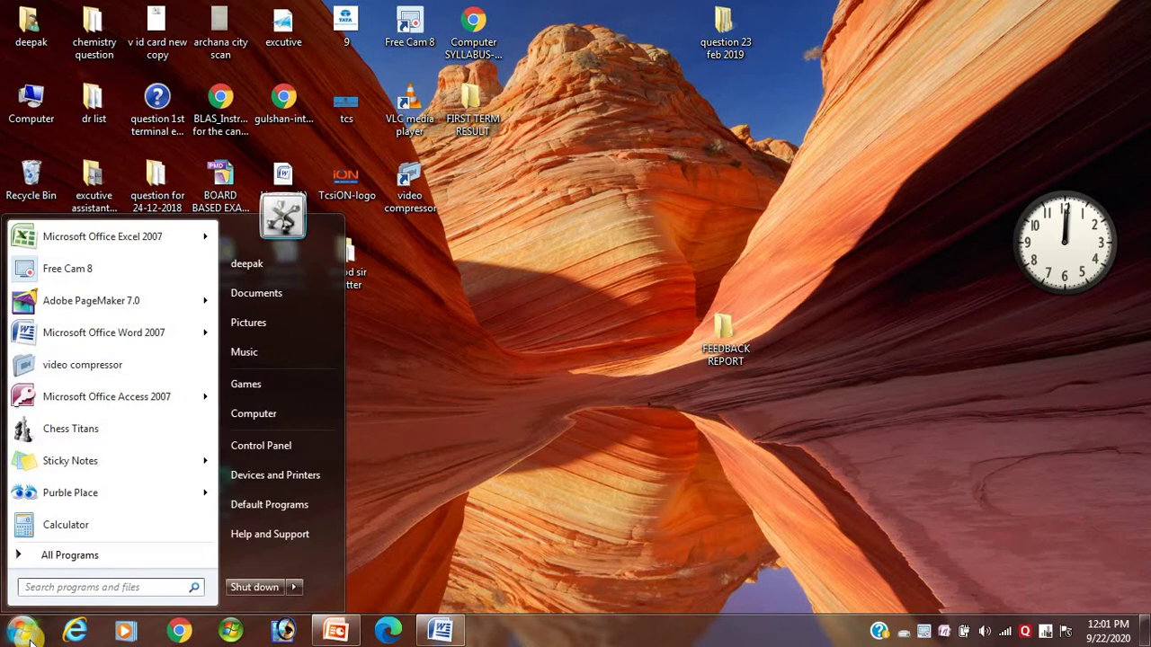
click(53, 556)
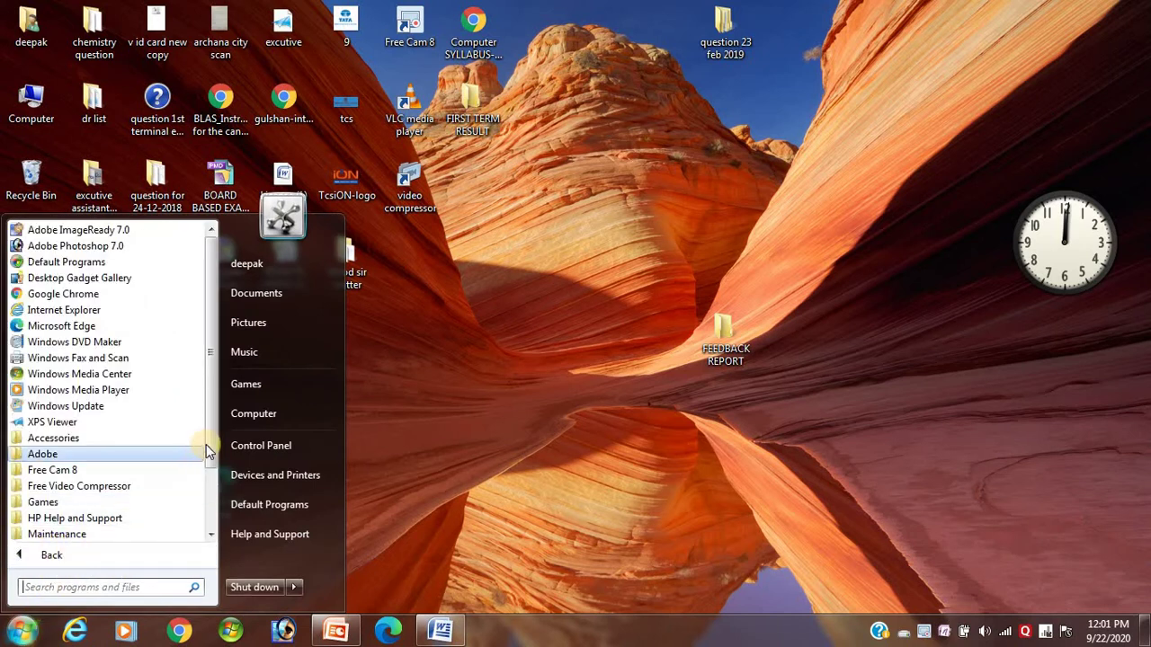
drag(211, 444, 213, 495)
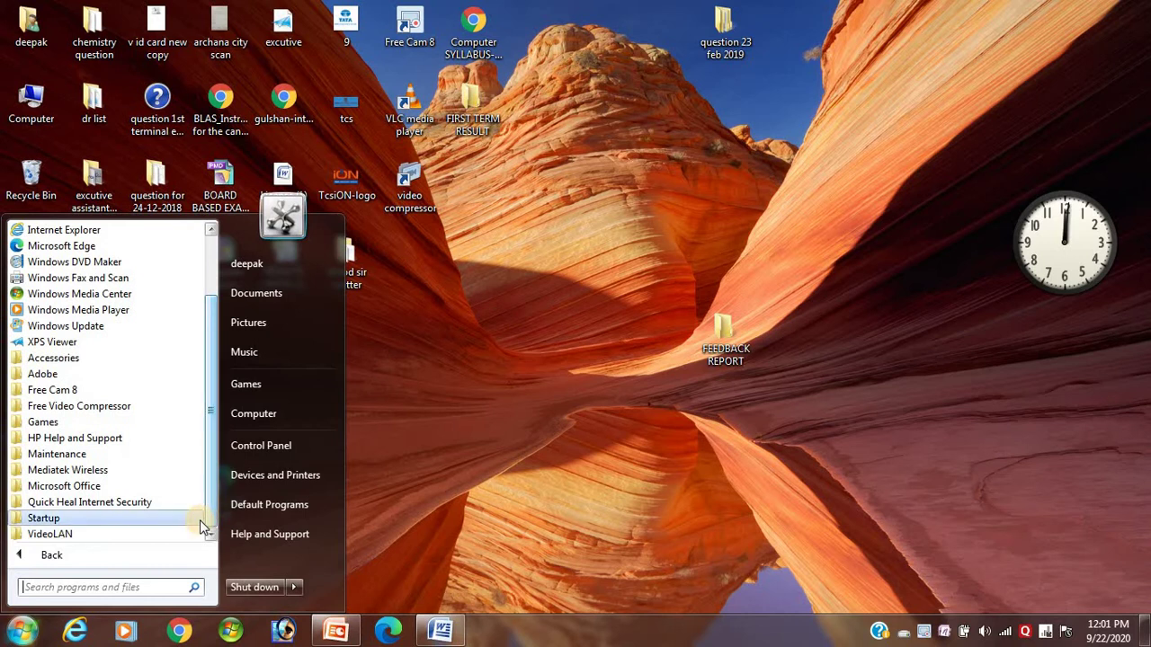
click(87, 485)
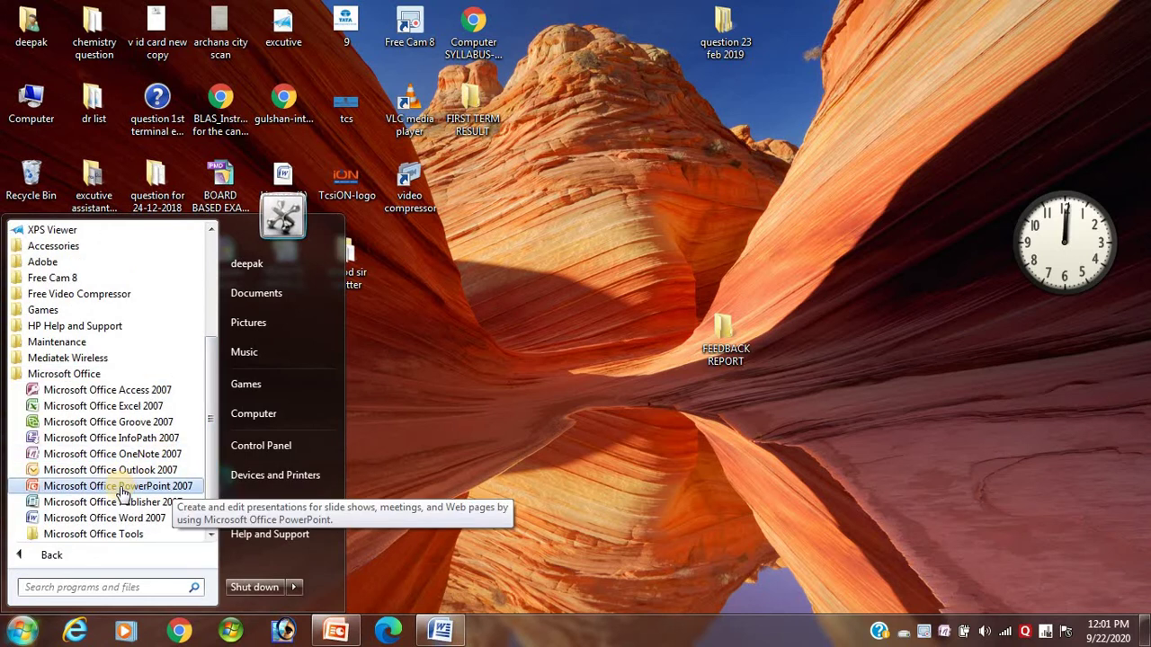
click(121, 488)
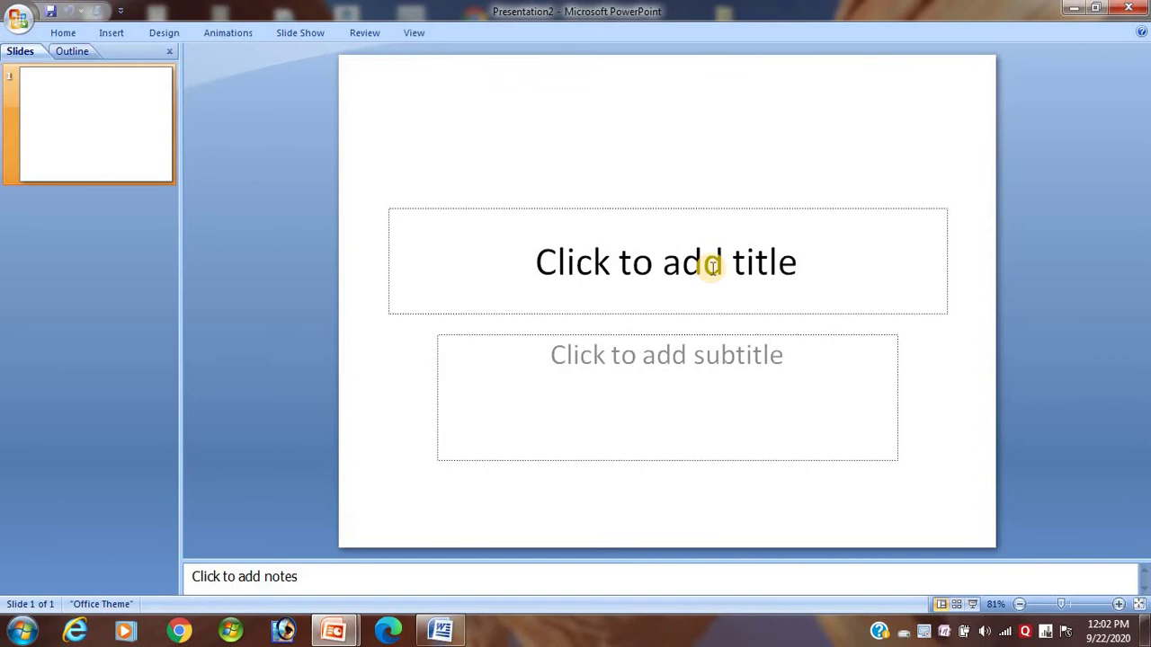
- Switch from the new Presentation2 back to the Word document
click(440, 629)
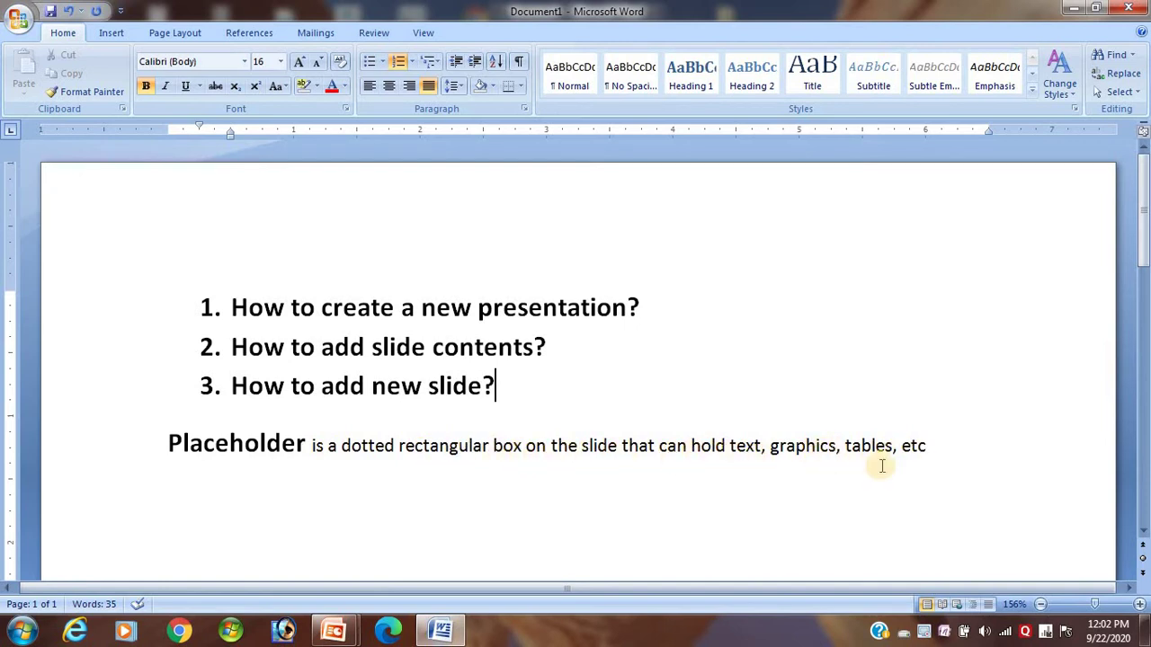
- Bring Presentation2 back to the front from the PowerPoint taskbar thumbnail
mouse_move(335, 633)
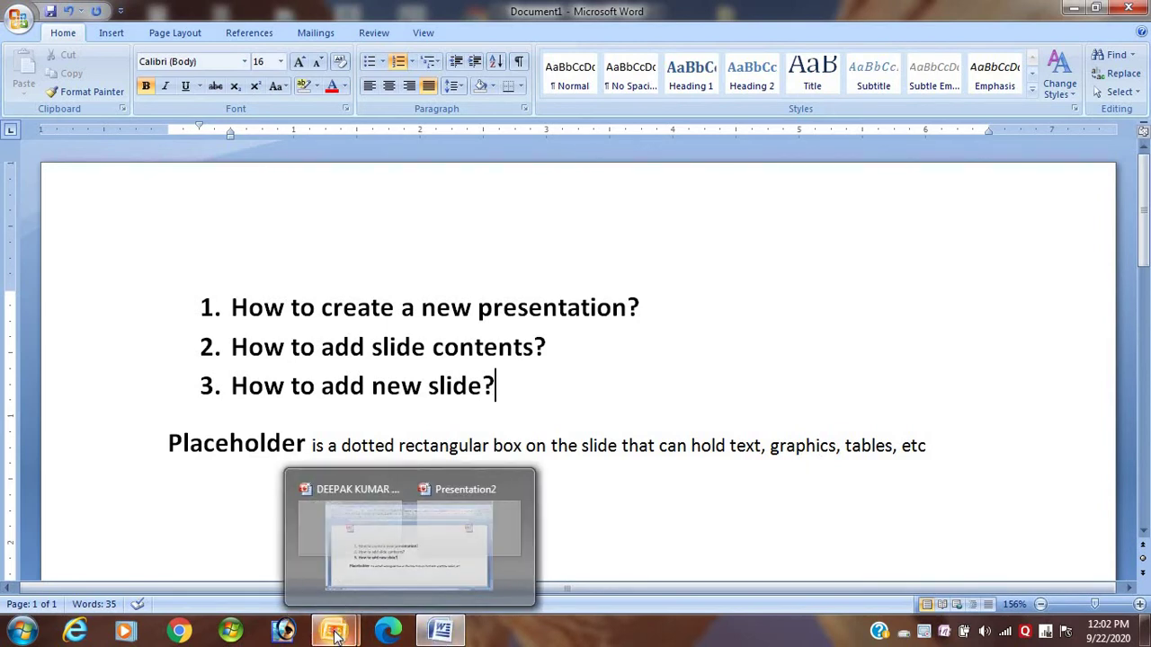
click(388, 569)
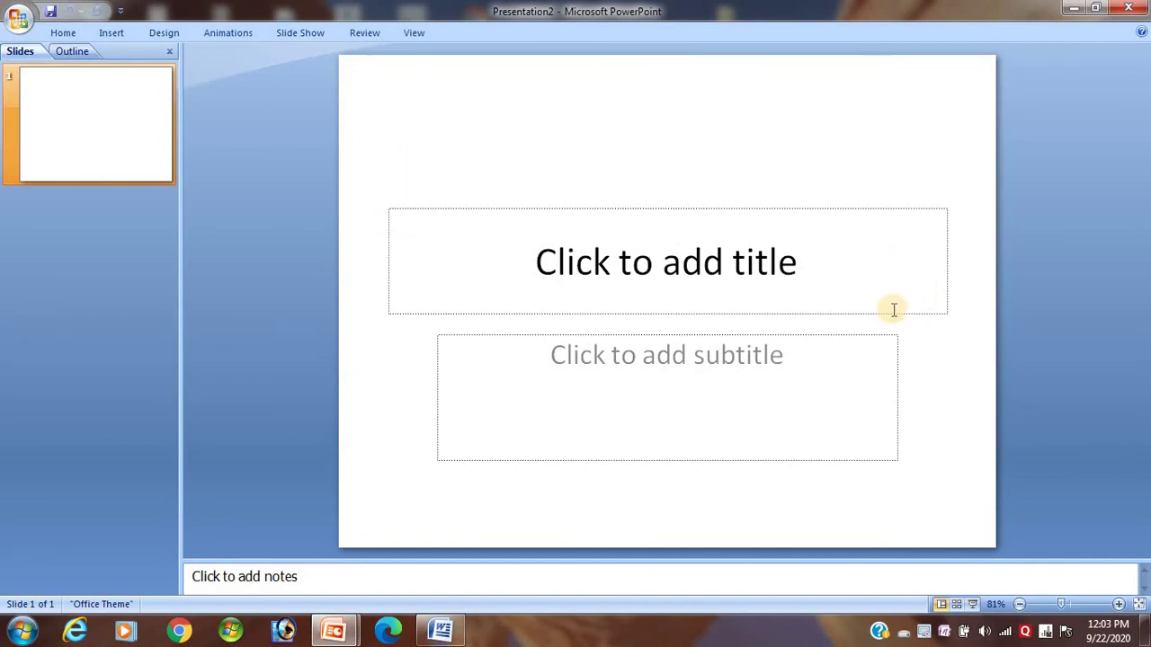
click(441, 630)
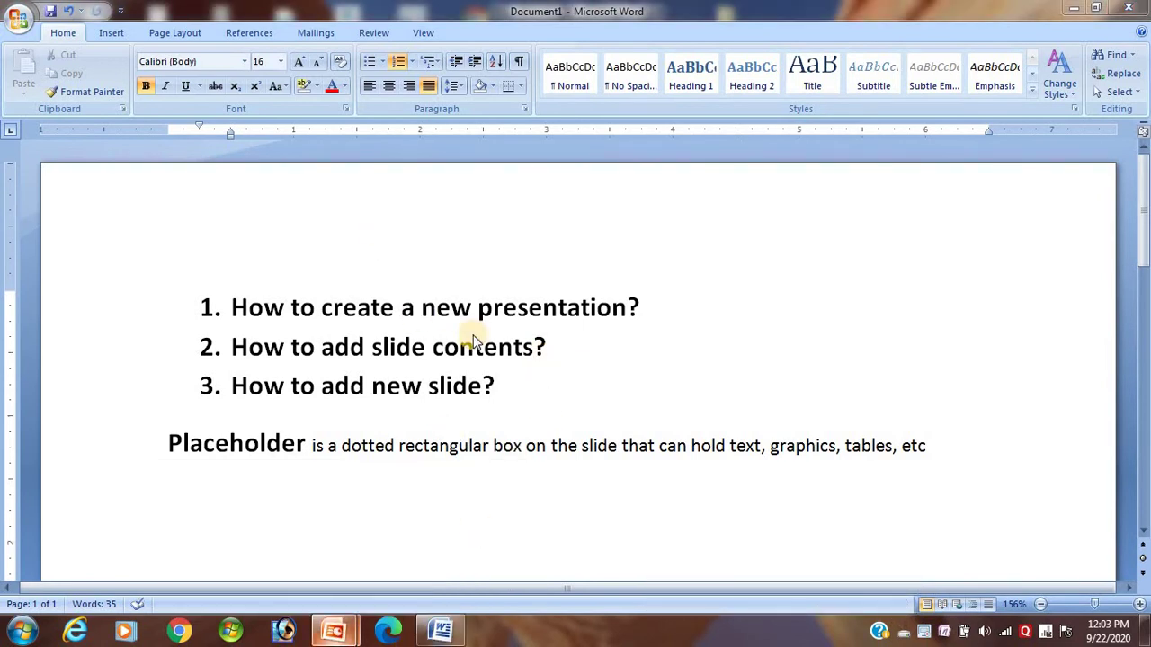
mouse_move(330, 634)
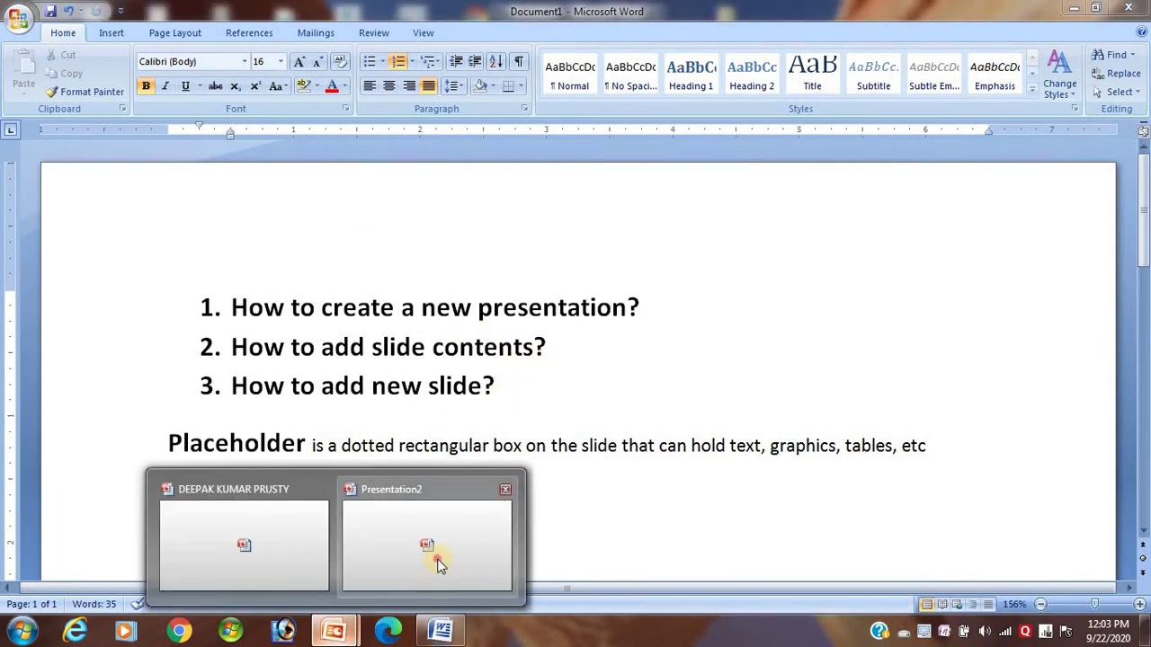
click(440, 558)
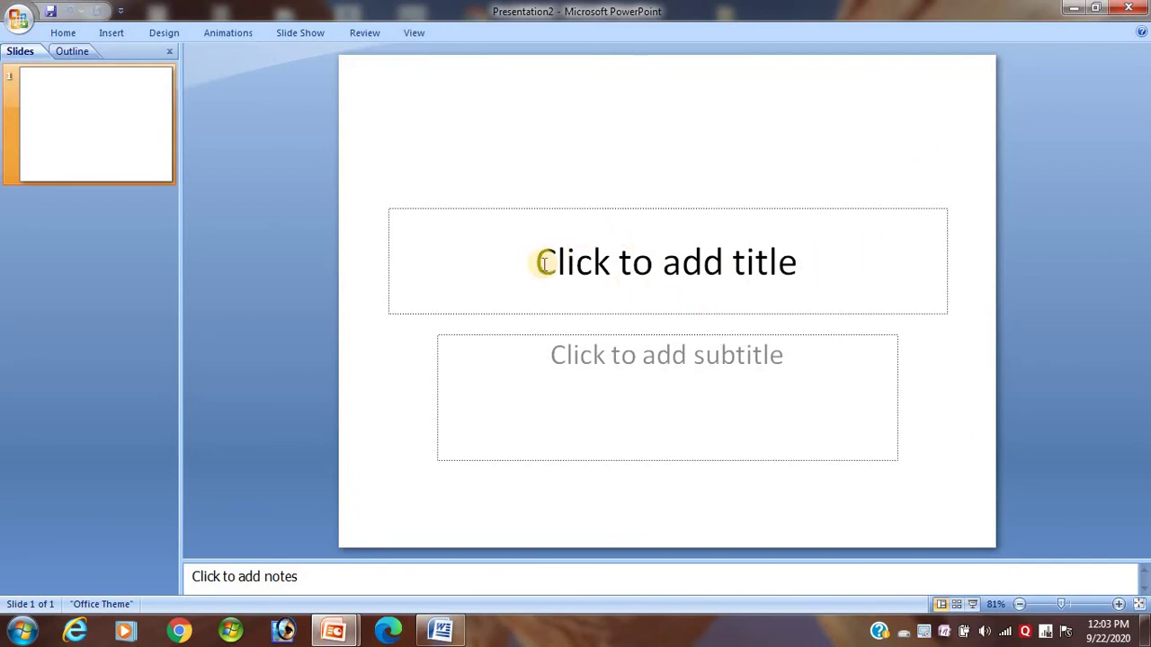
click(669, 268)
- Type 'What is Computer?' into the title placeholder, correcting the typo along the way
click(645, 397)
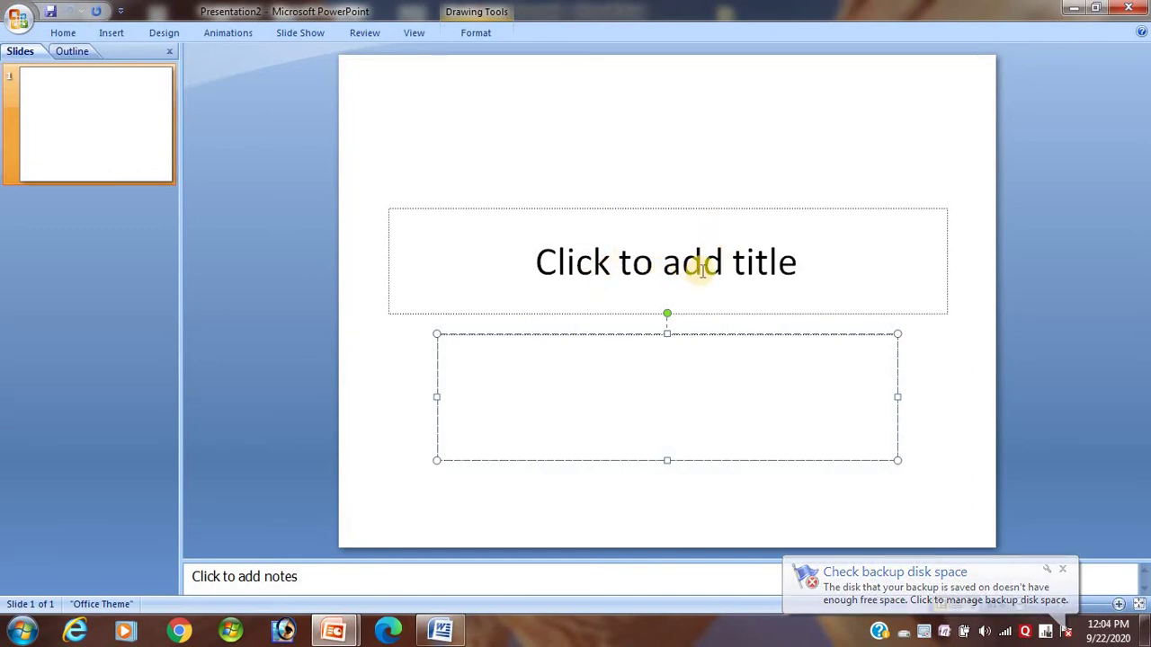
click(694, 273)
click(695, 274)
text(Wht)
key(BackSpace)
text(at is )
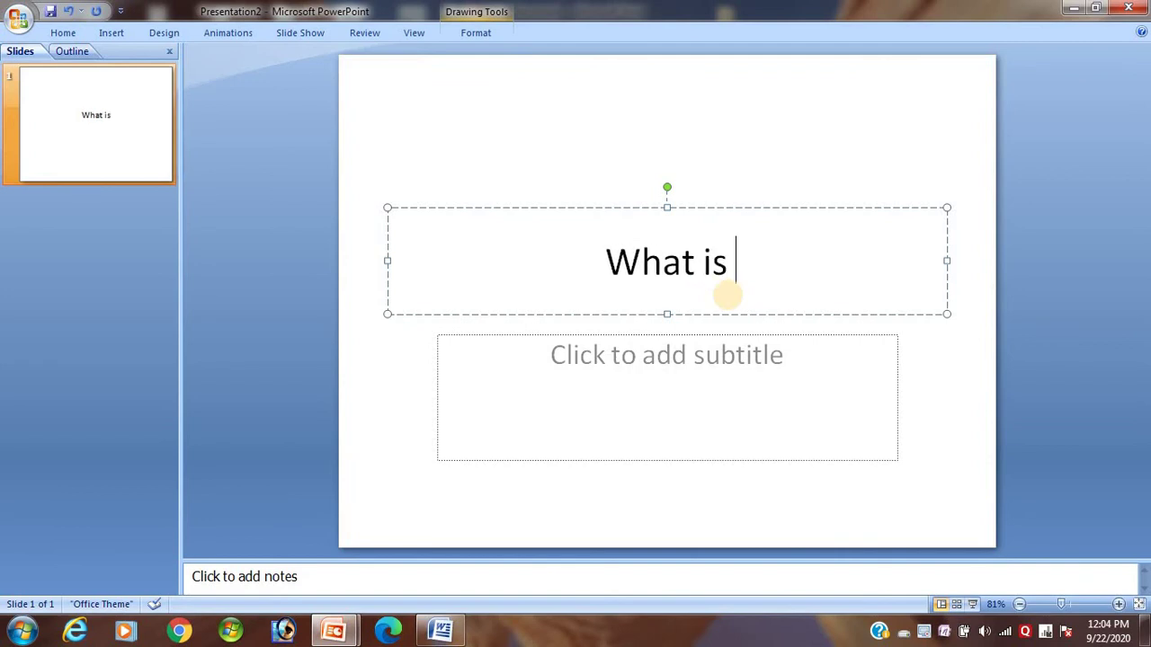
text(Comp)
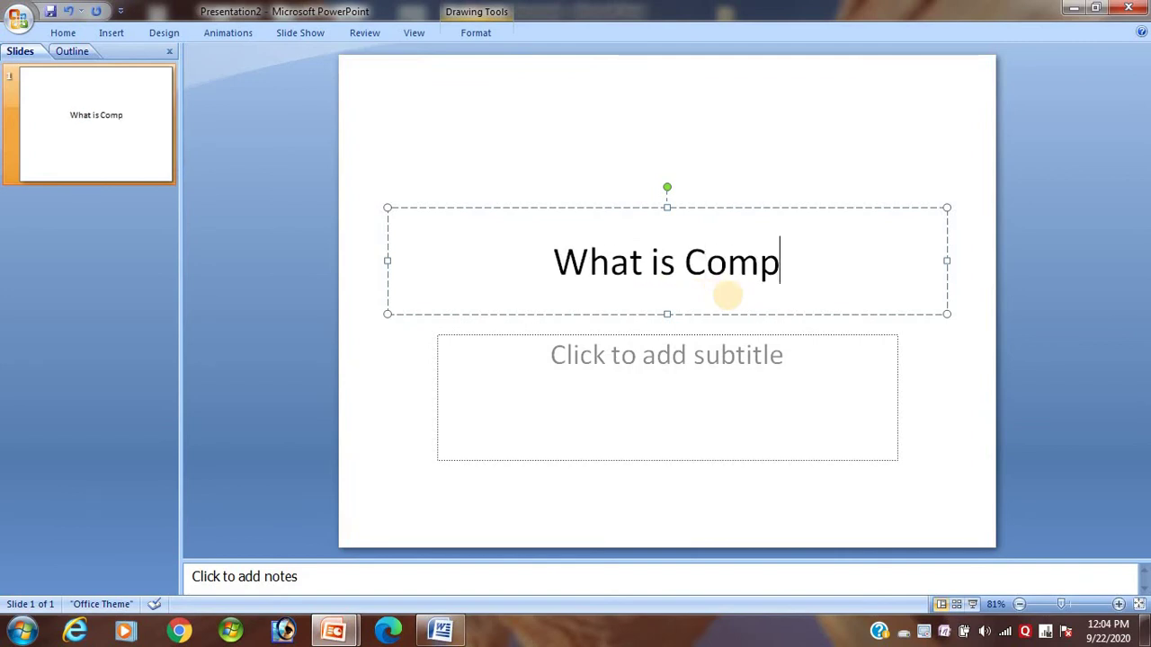
text(uter?)
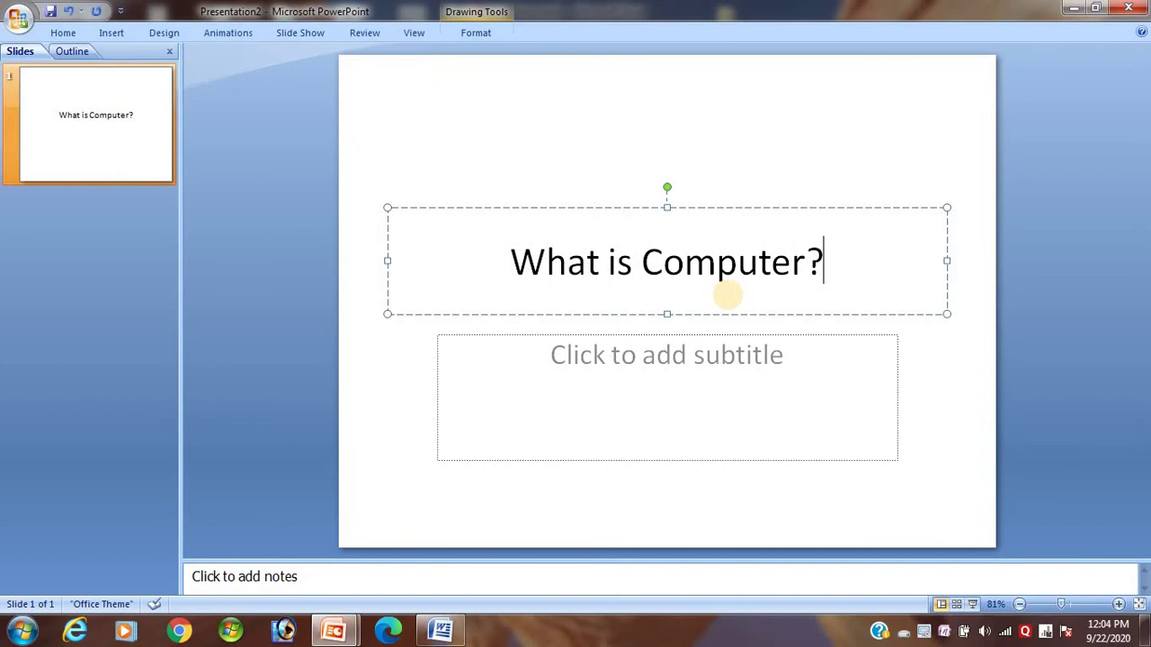
click(673, 372)
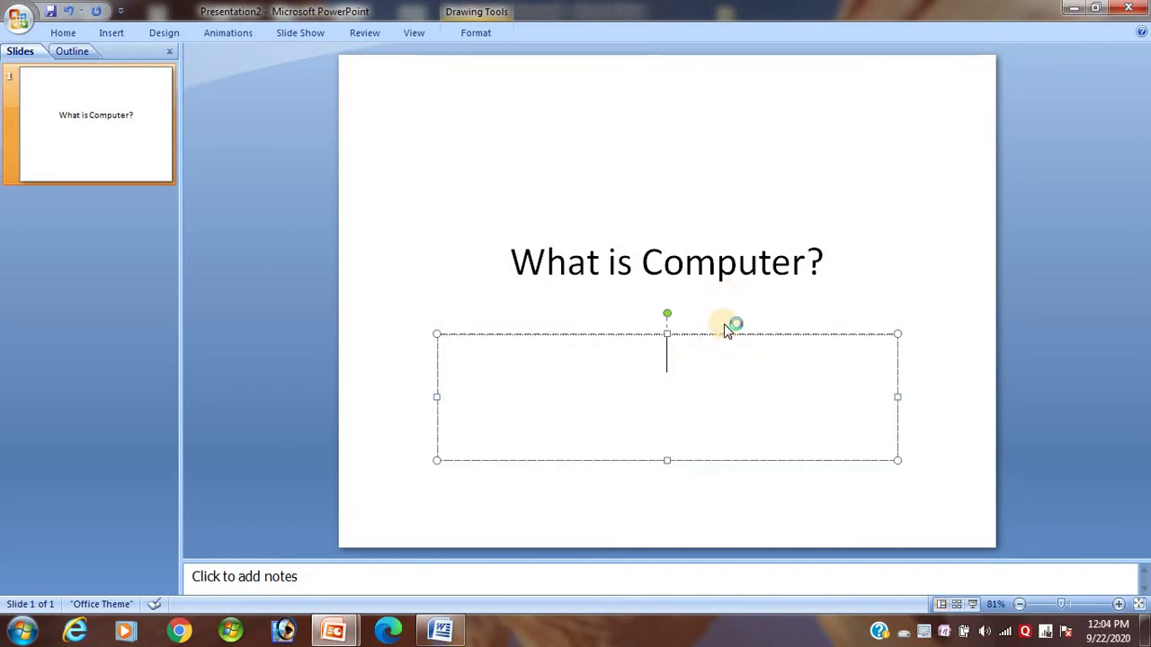
- Enter the subtitle 'Computer is an electronic machine.', fixing 'electtronic' with the spelling suggestion
text(COmputer)
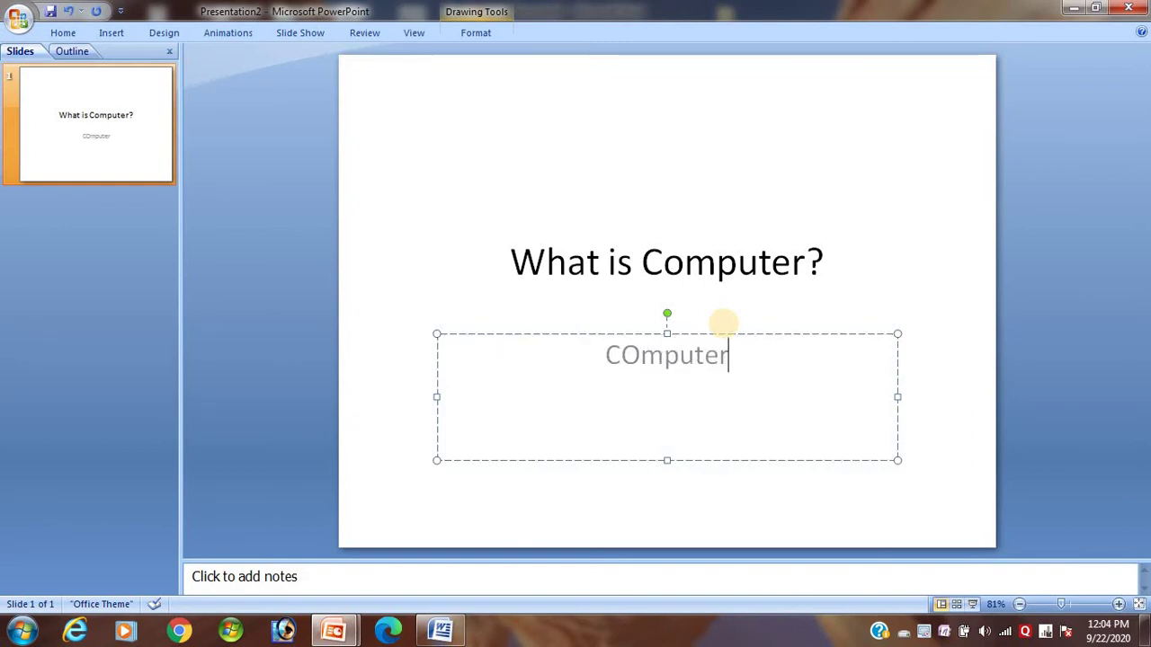
text( is a)
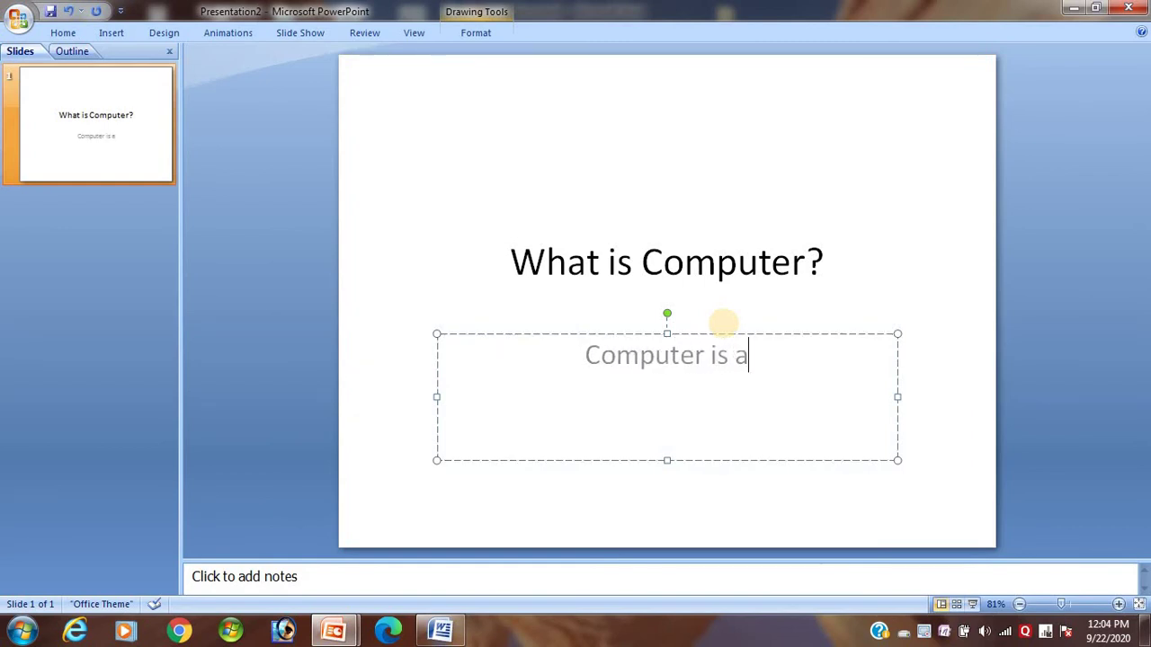
text(n el)
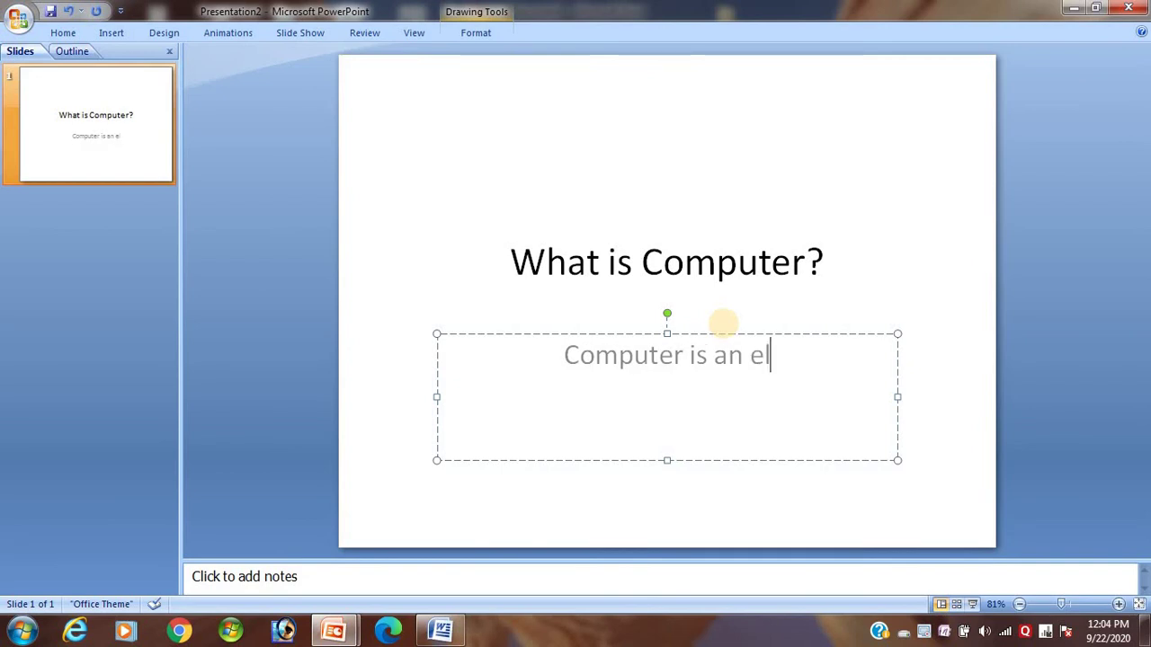
text(ecttro)
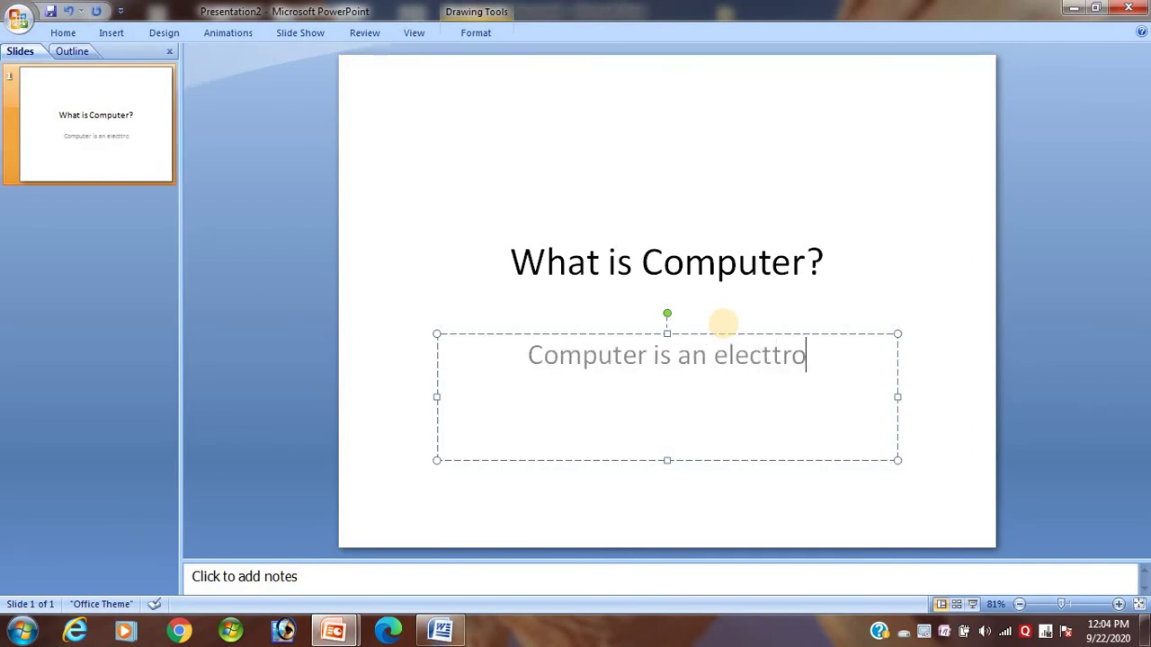
text(nic )
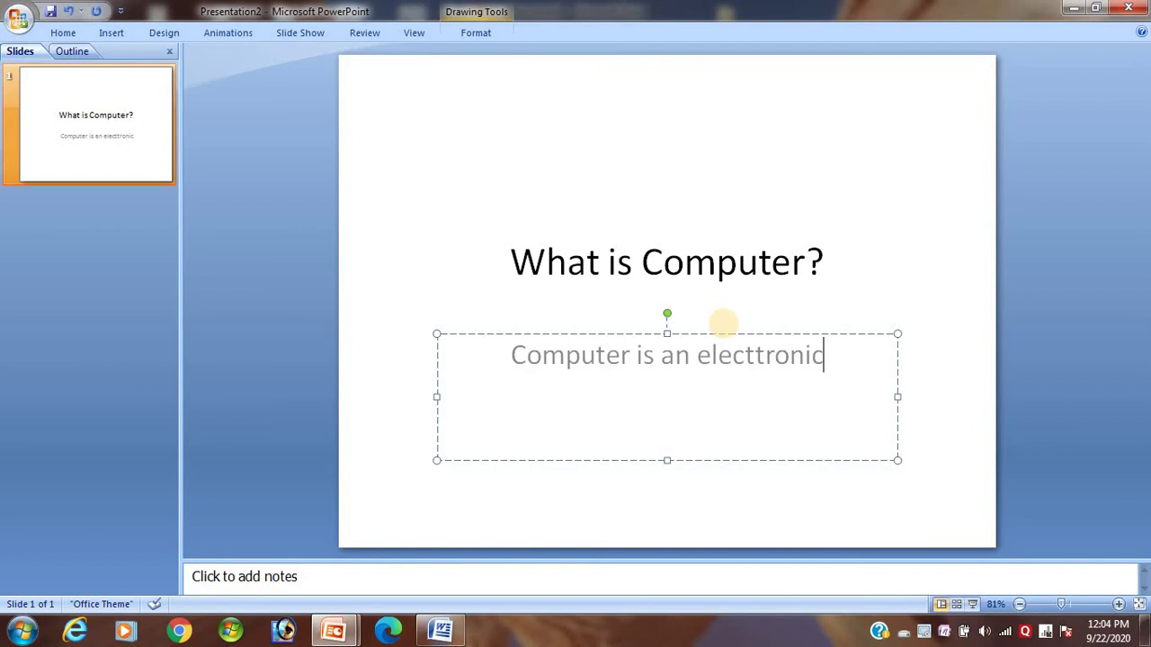
text(mac)
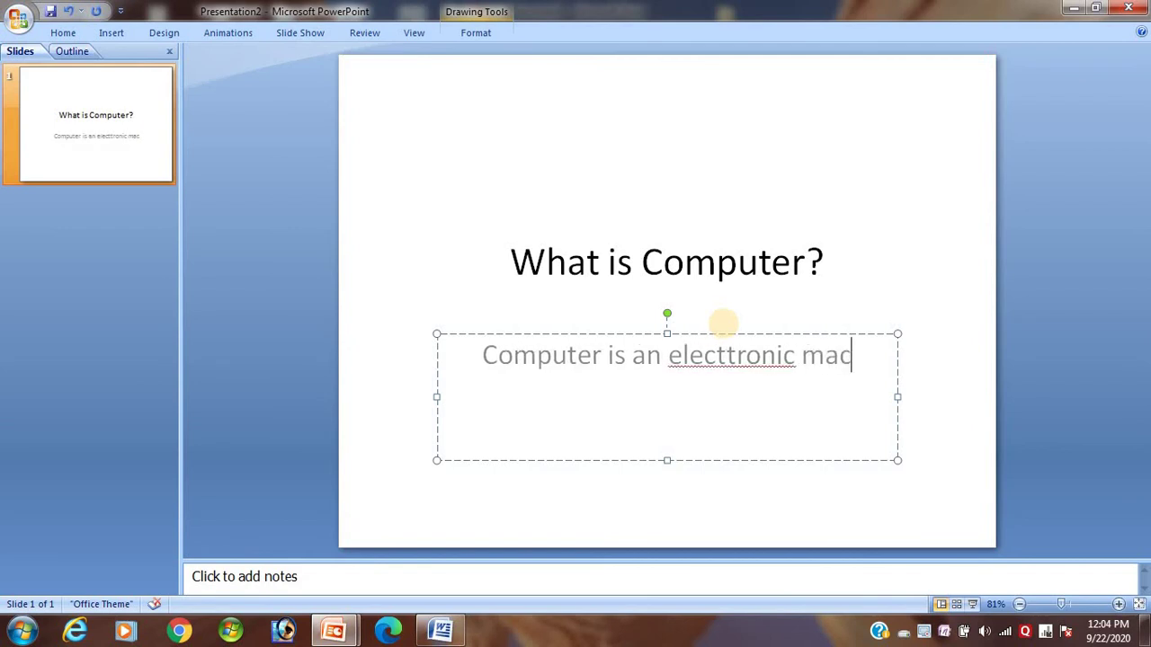
text(hi)
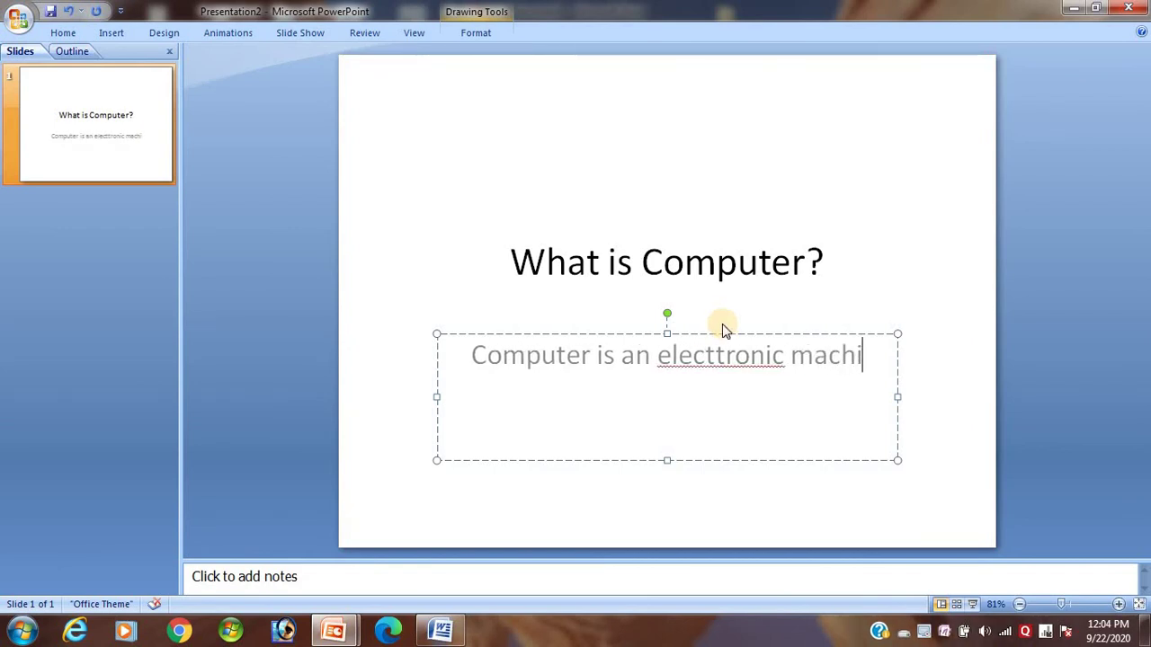
right_click(730, 362)
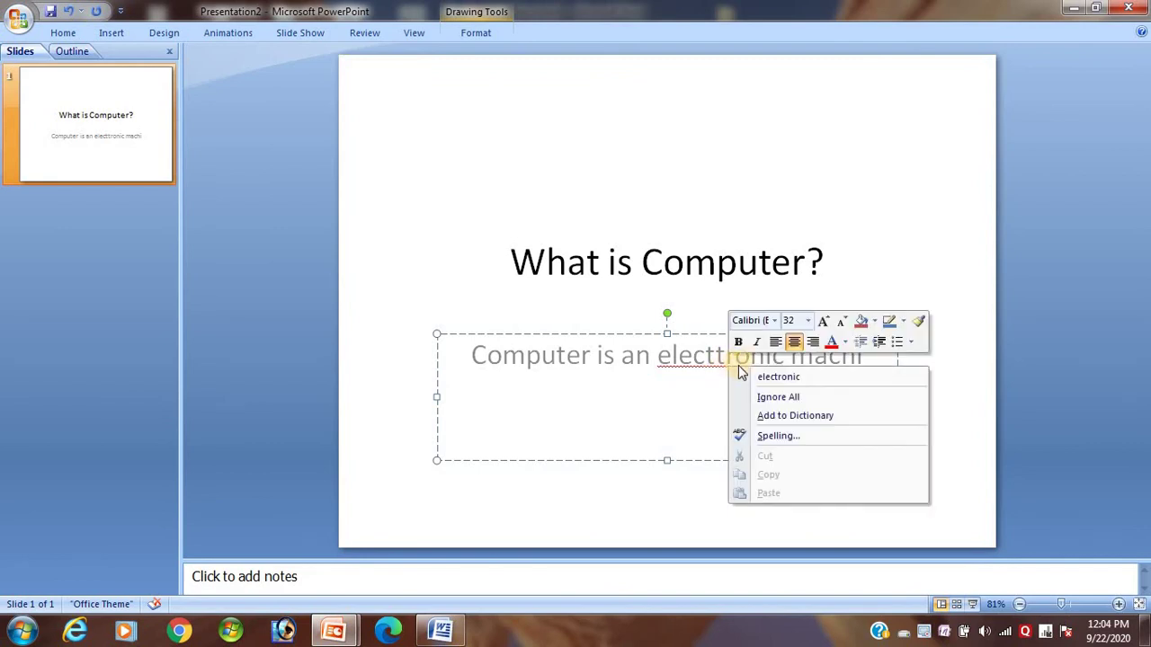
click(783, 379)
click(861, 355)
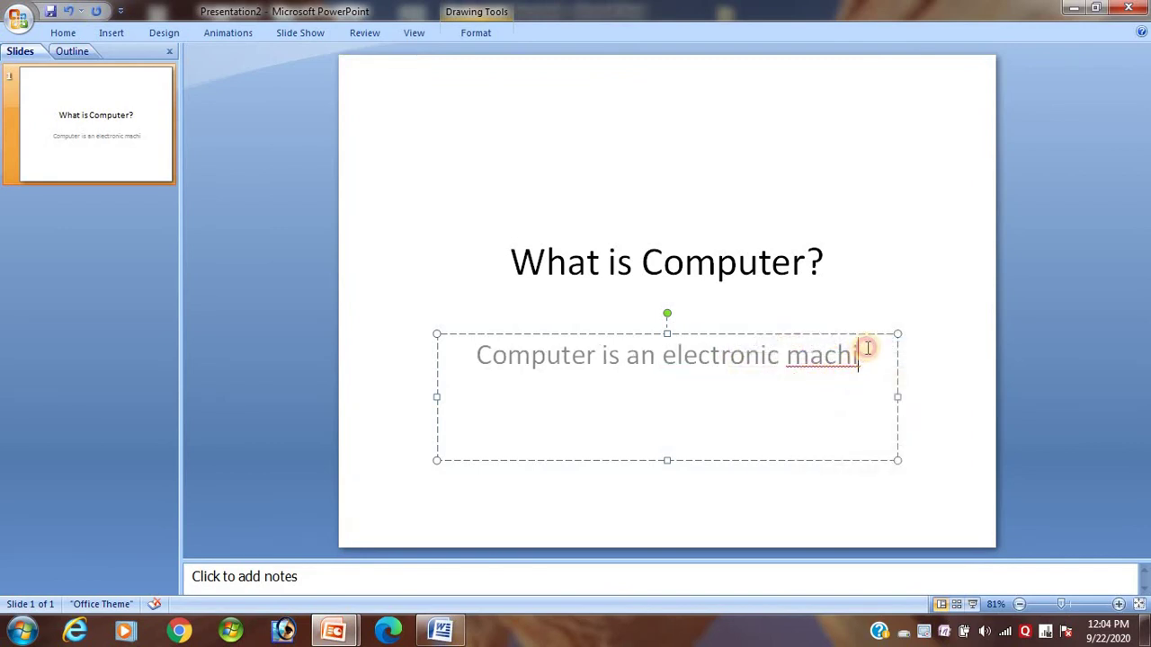
text(ne)
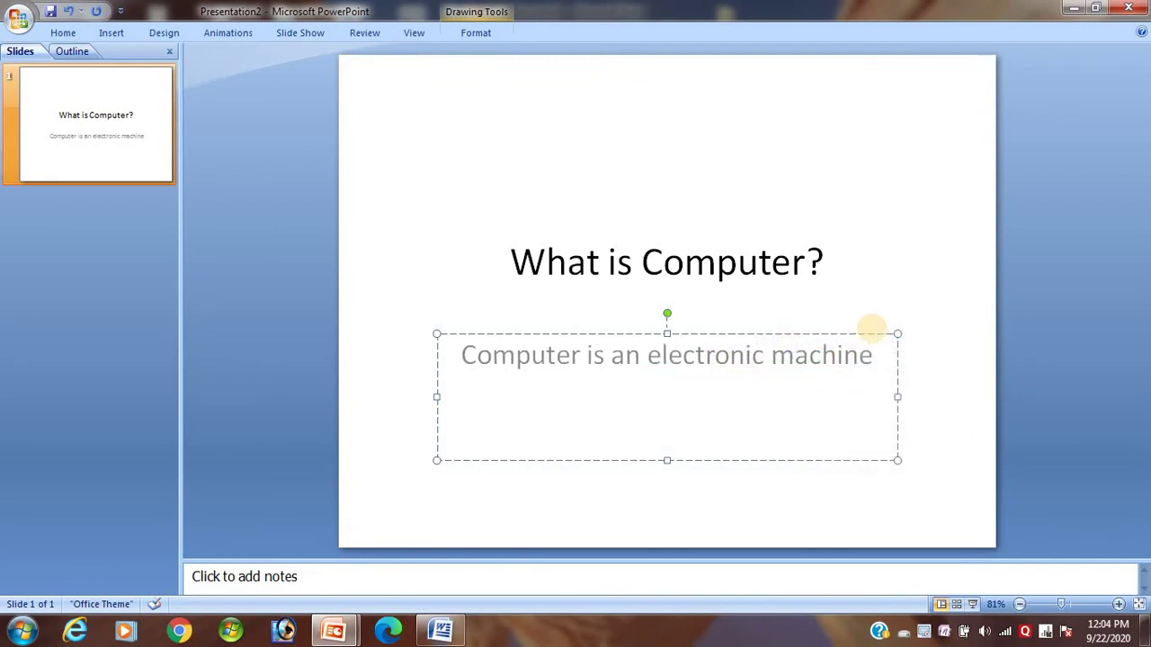
text(.)
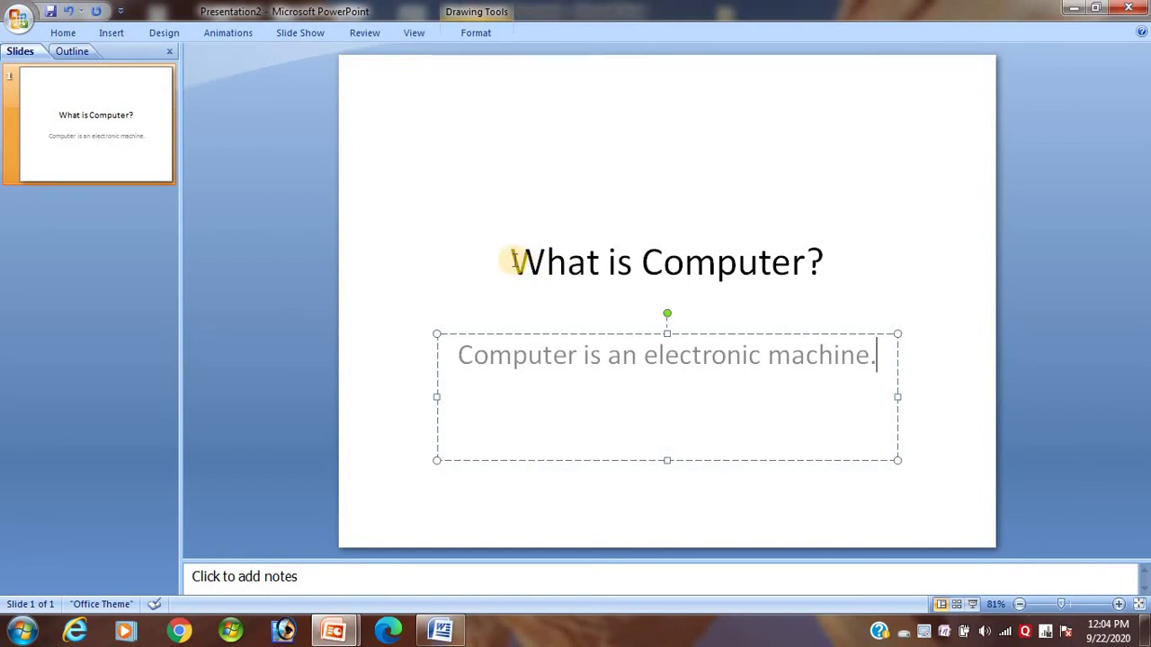
- Select and deselect the title and subtitle placeholders, finishing with the title placeholder selected
drag(512, 261, 835, 273)
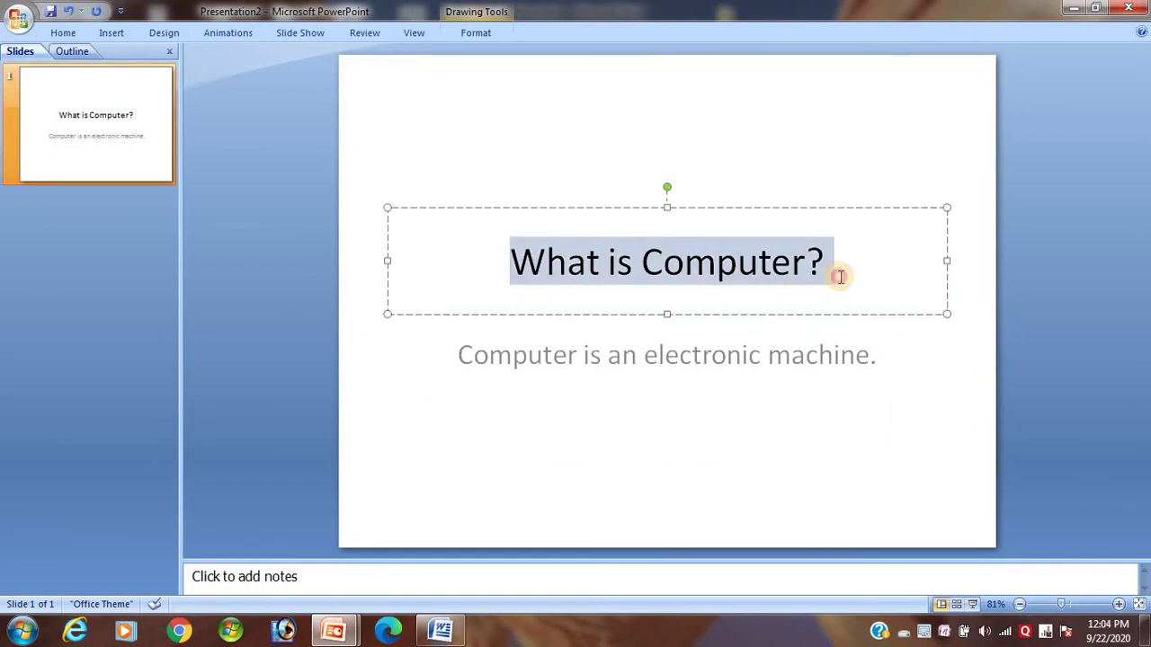
click(711, 357)
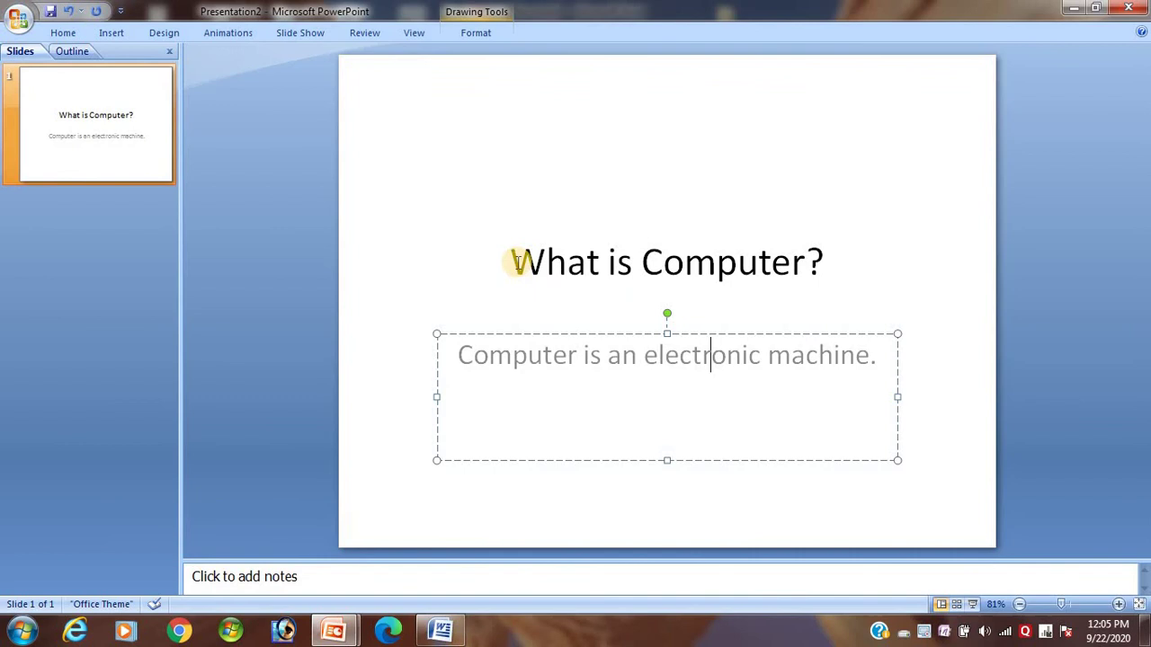
click(657, 175)
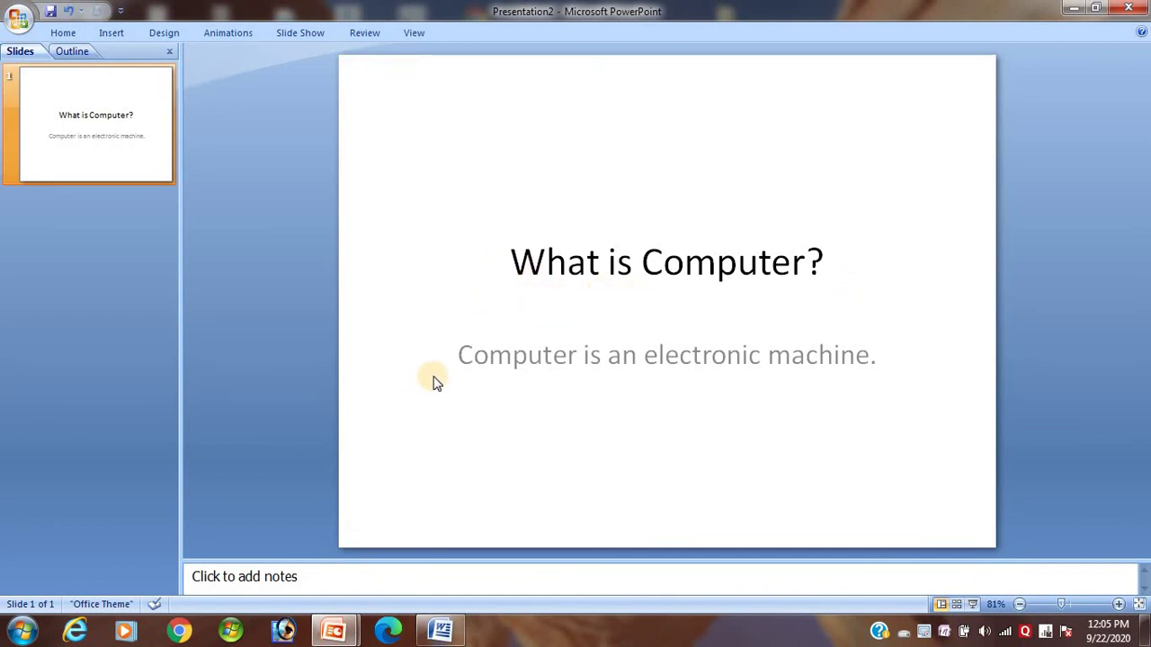
click(607, 270)
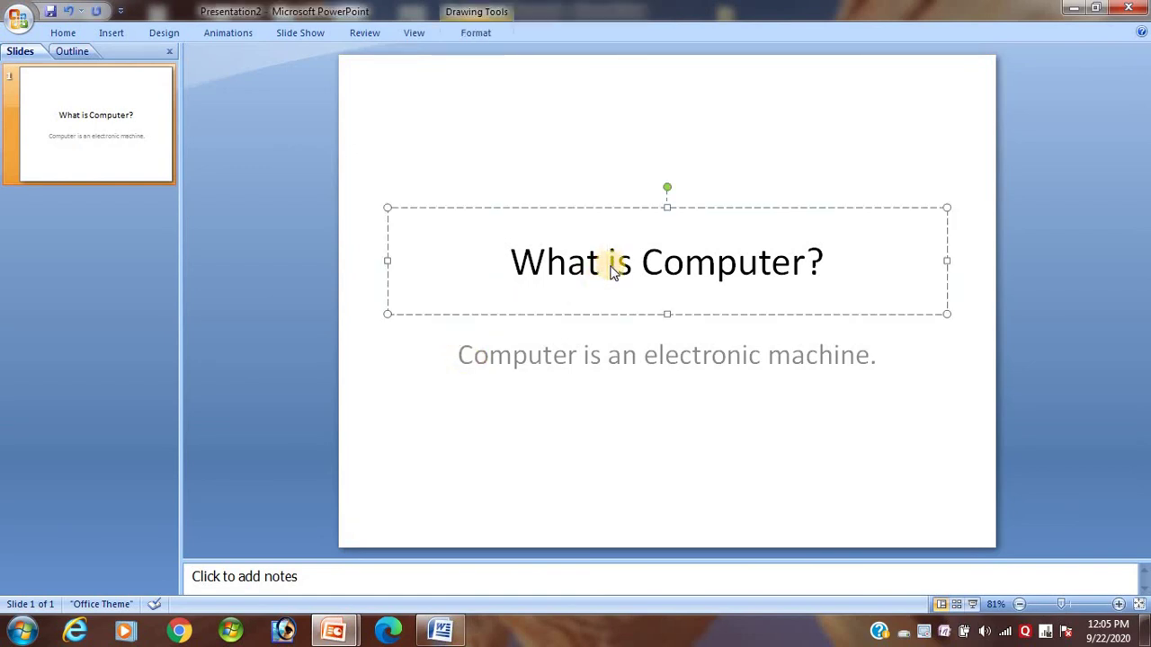
click(533, 110)
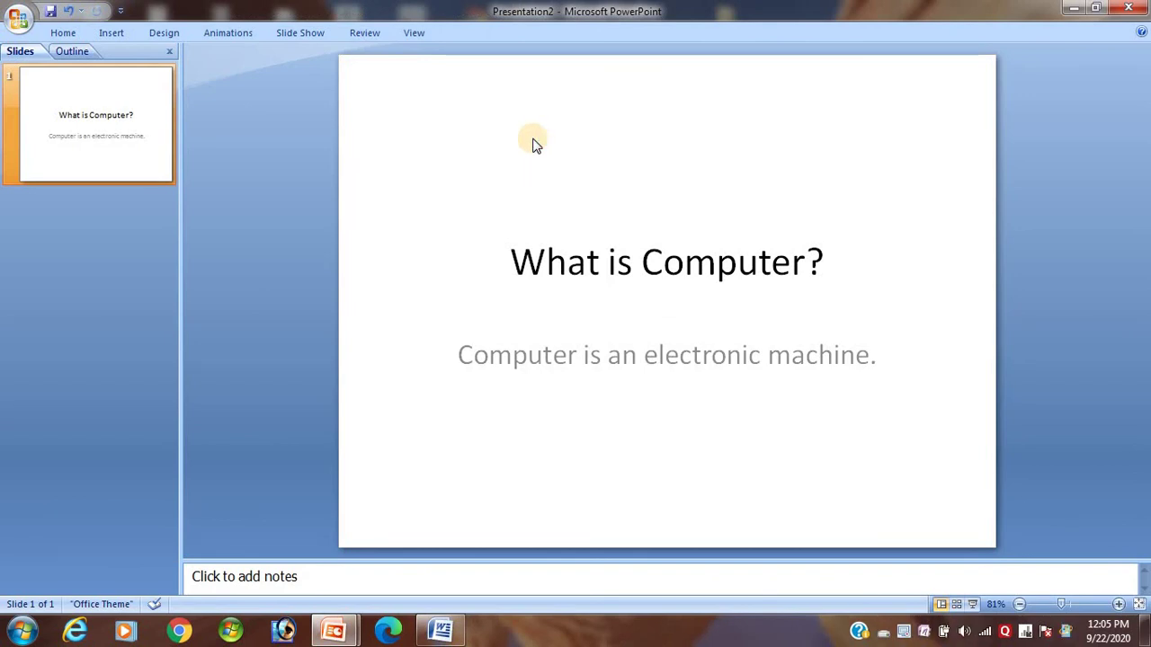
click(588, 261)
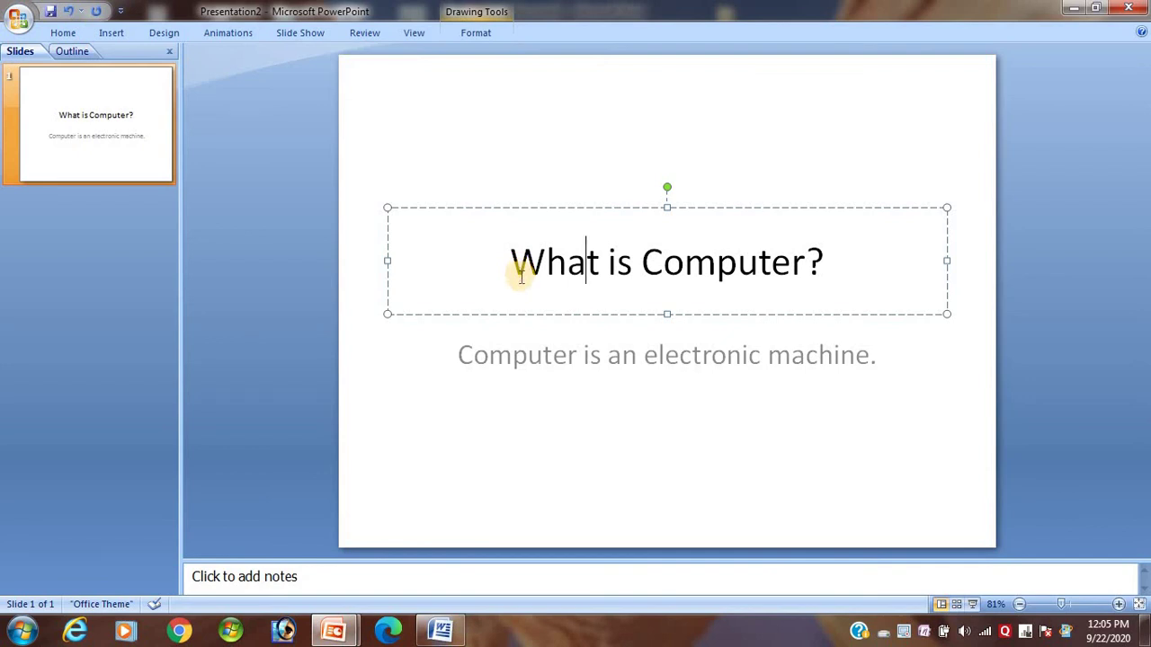
click(602, 398)
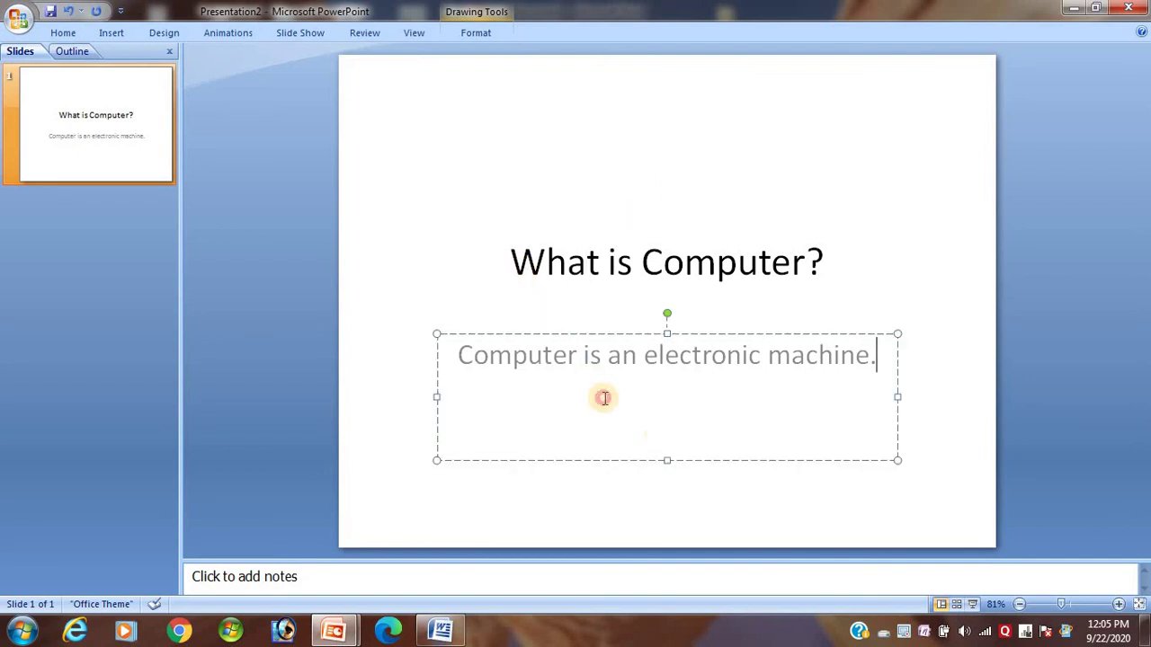
click(455, 137)
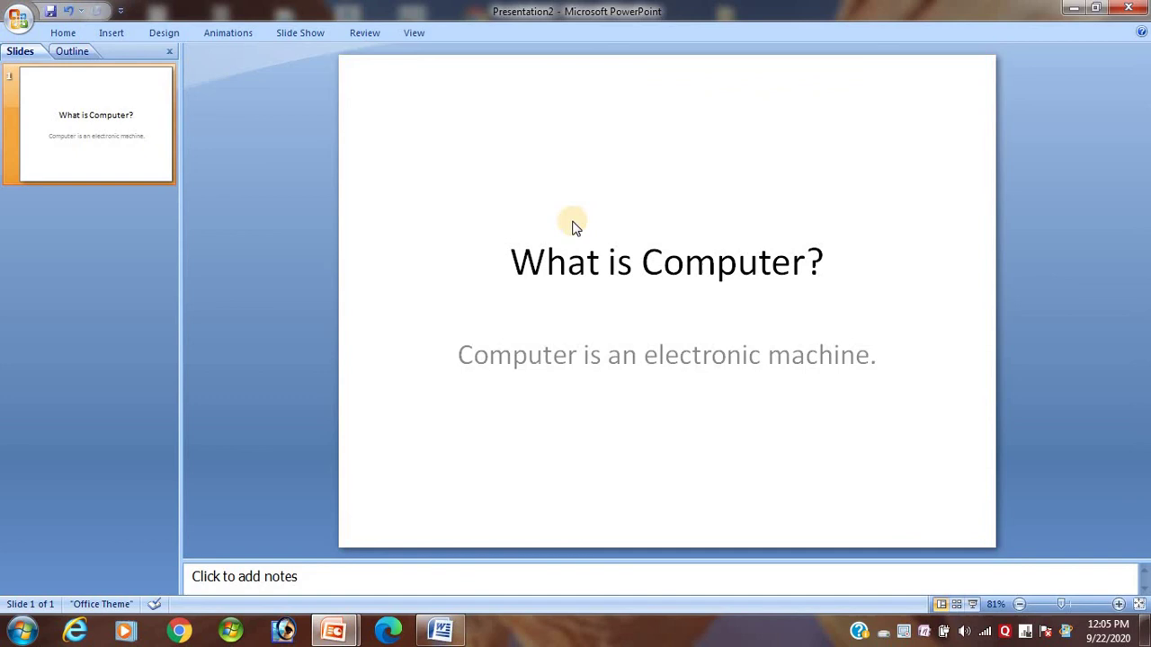
click(601, 264)
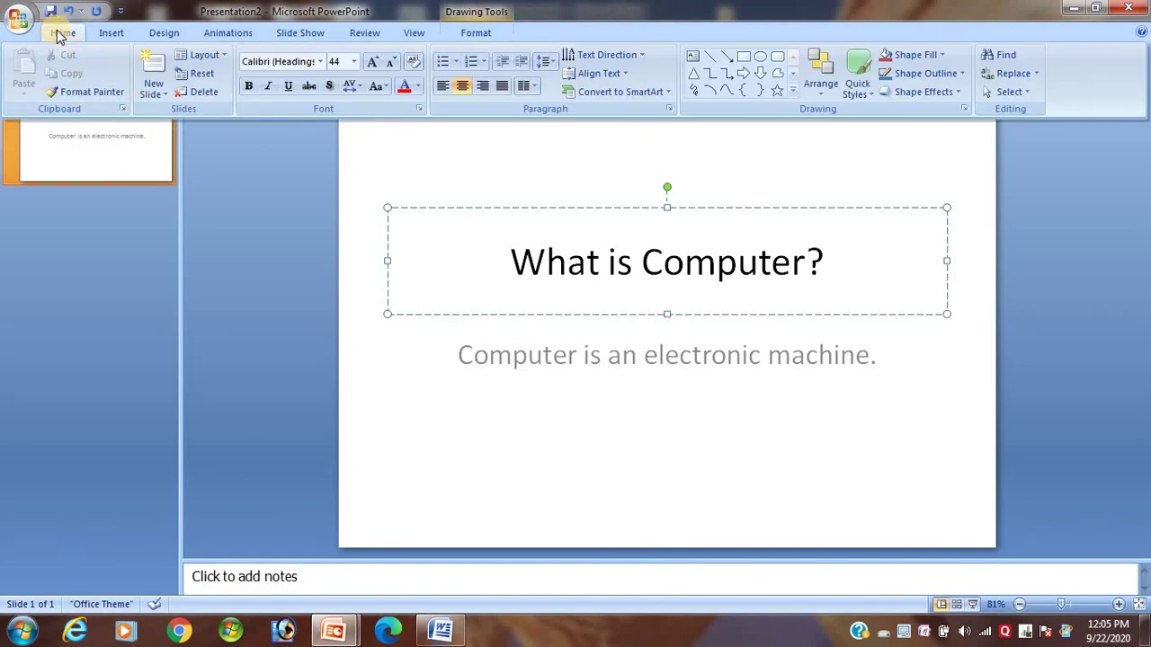
- Insert a Title Slide layout slide from the New Slide Office Theme layouts
click(154, 90)
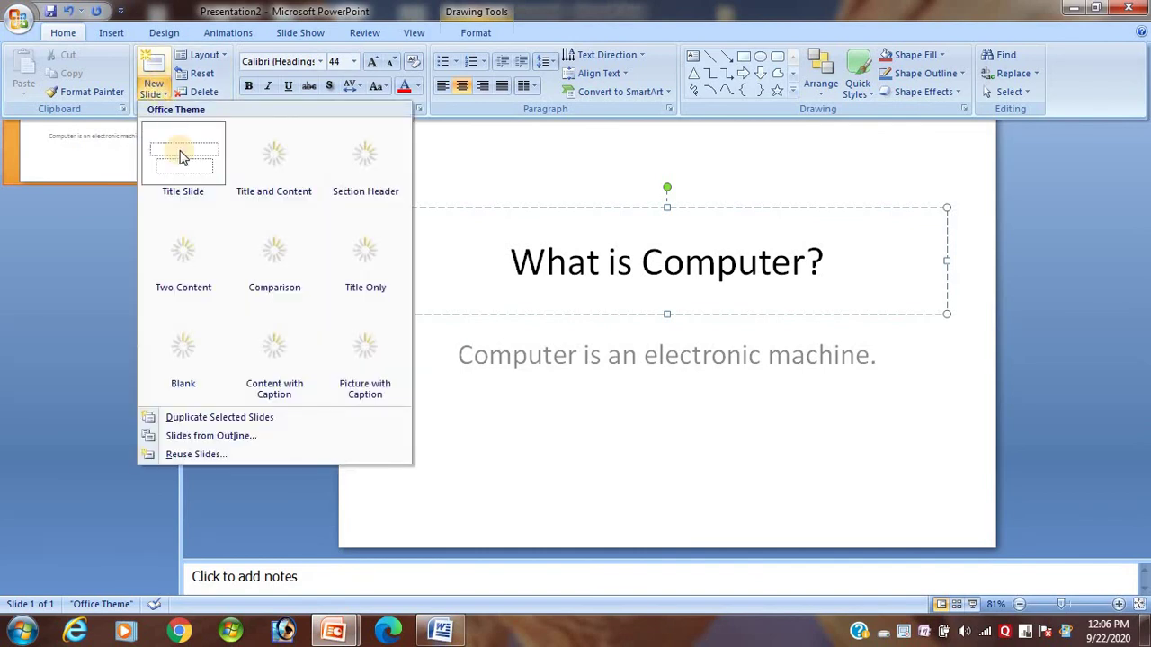
click(185, 176)
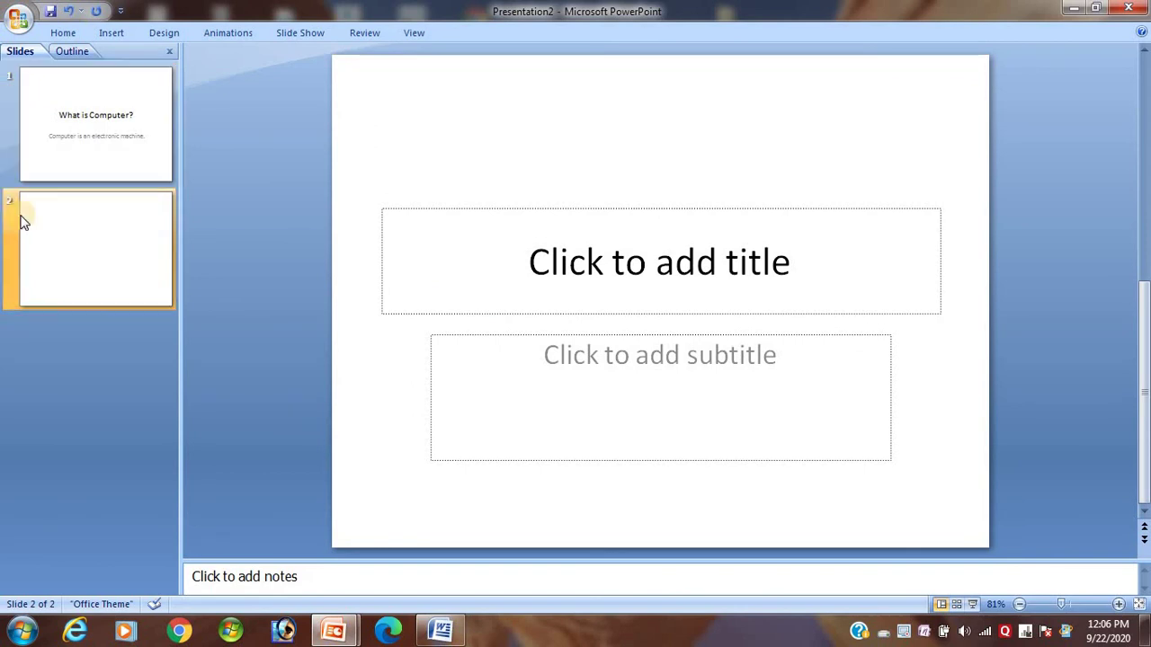
click(587, 260)
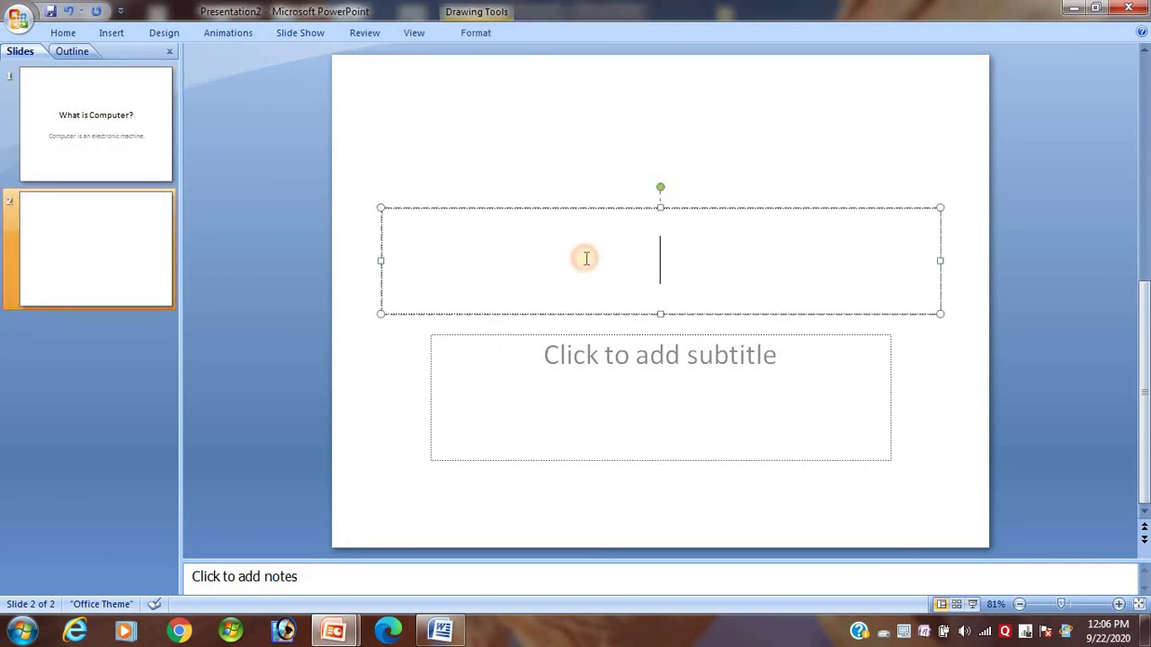
click(612, 375)
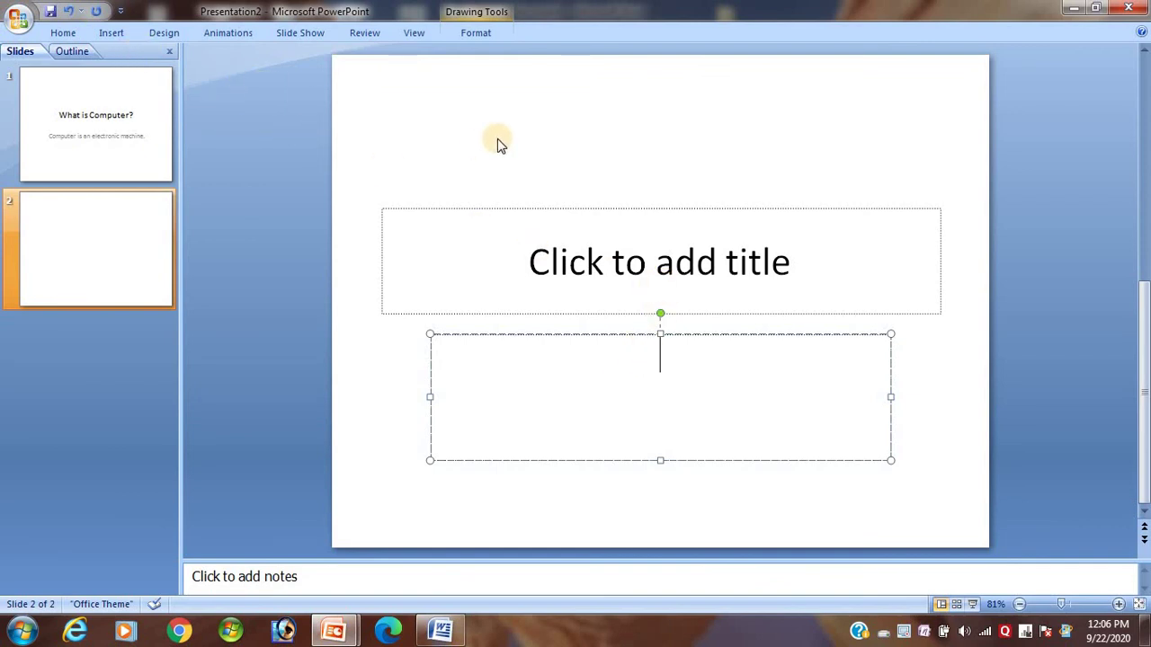
click(56, 34)
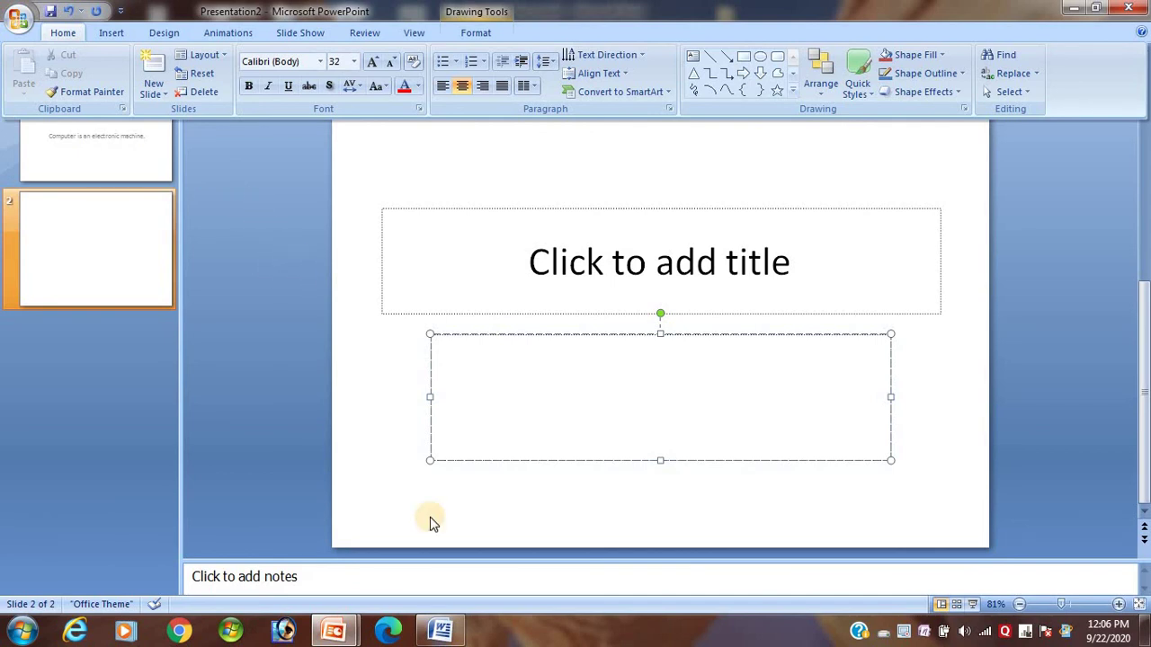
click(440, 630)
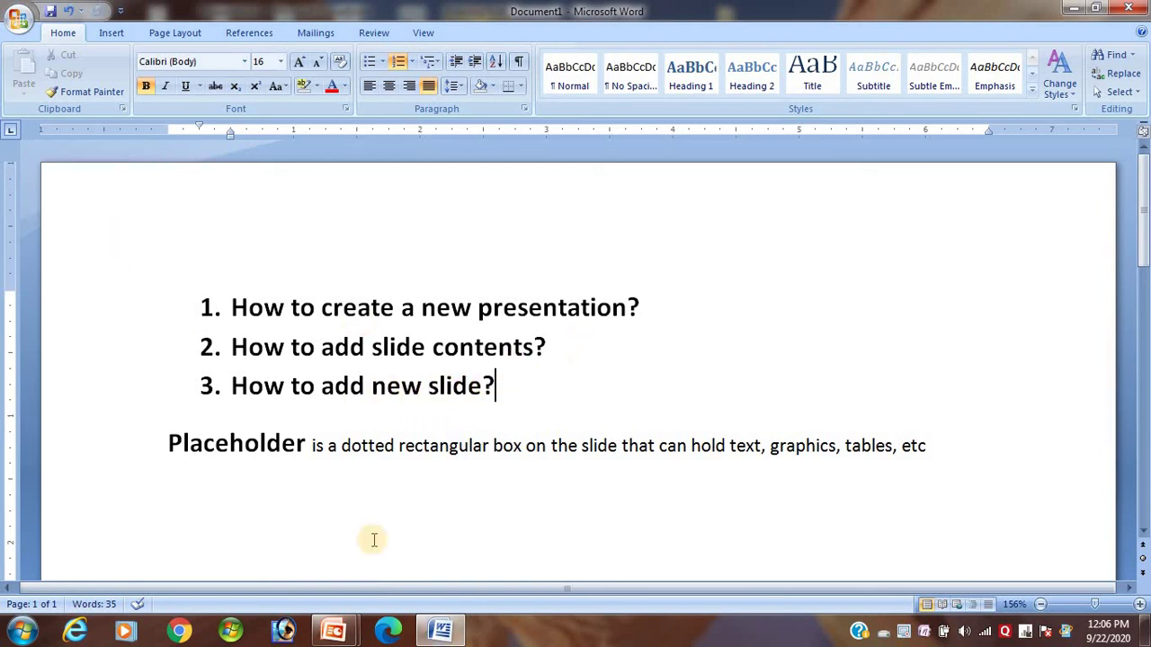
mouse_move(333, 631)
click(424, 560)
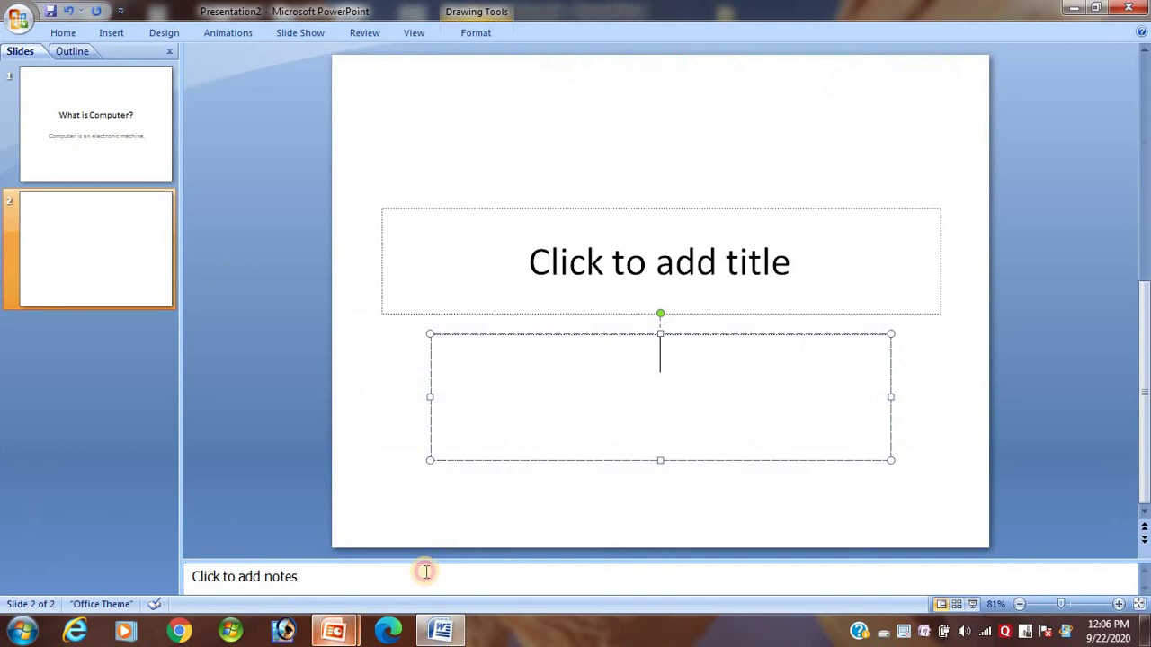